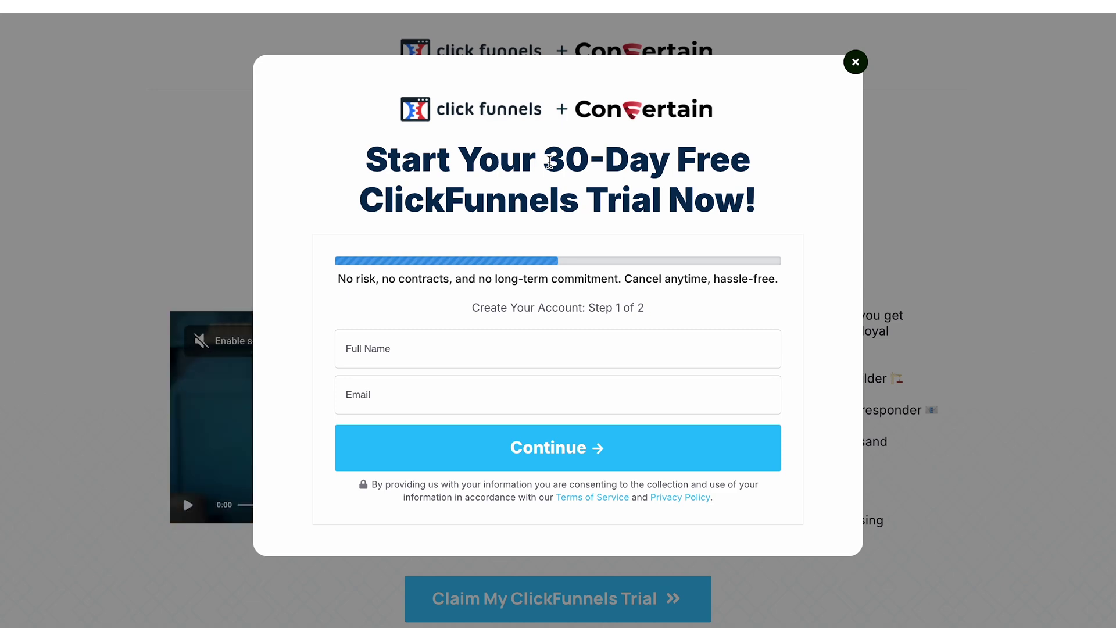
Select and deselect part of the trial offer heading, then close the Convertain signup popup
left_click_drag(544, 155, 586, 207)
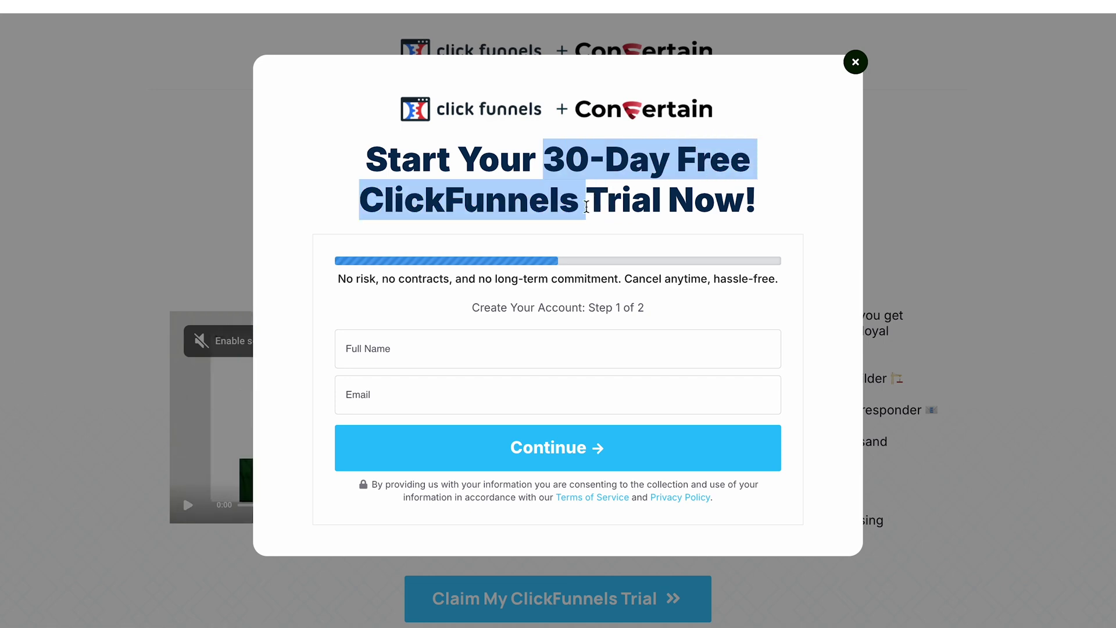
left_click(849, 196)
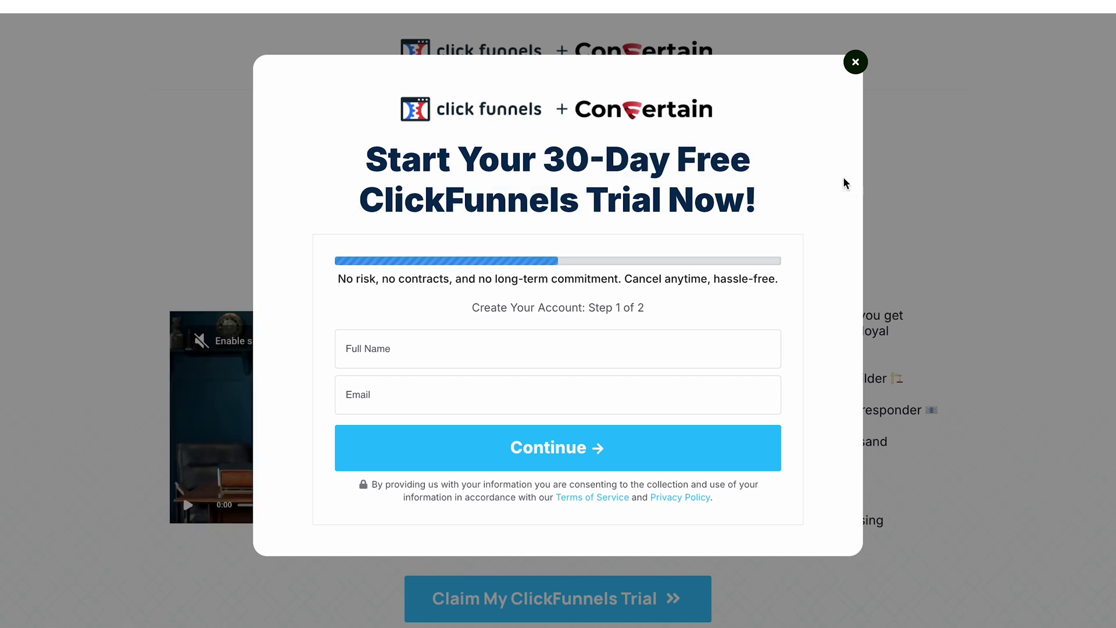
left_click(854, 62)
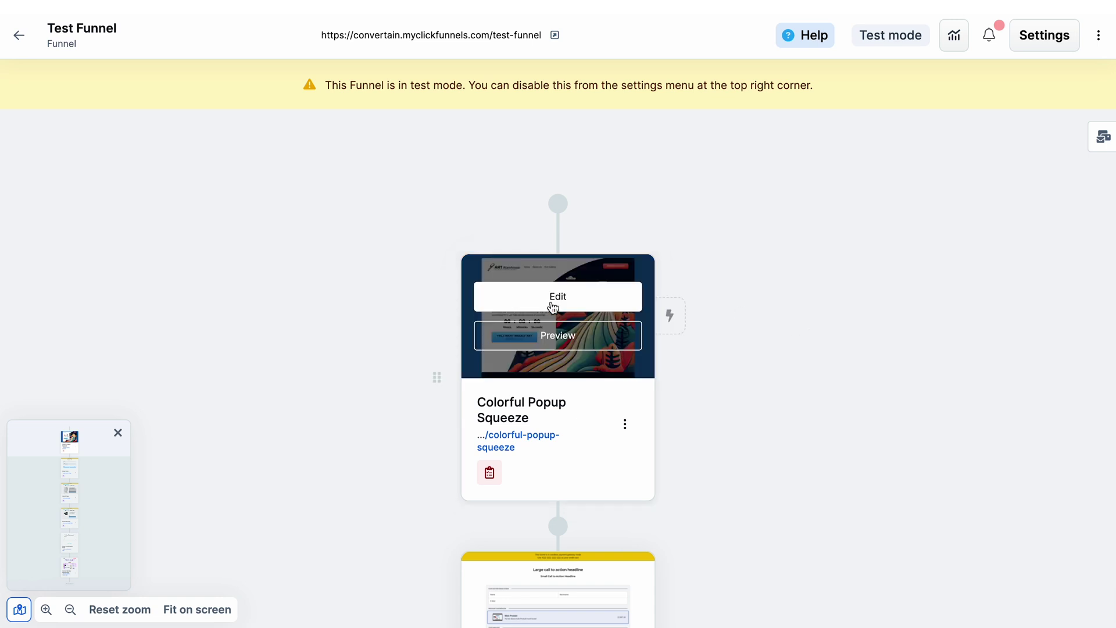
Add a Video Popup element to the empty row below the founder quote on the Colorful Popup Squeeze page
left_click(552, 299)
left_click(208, 36)
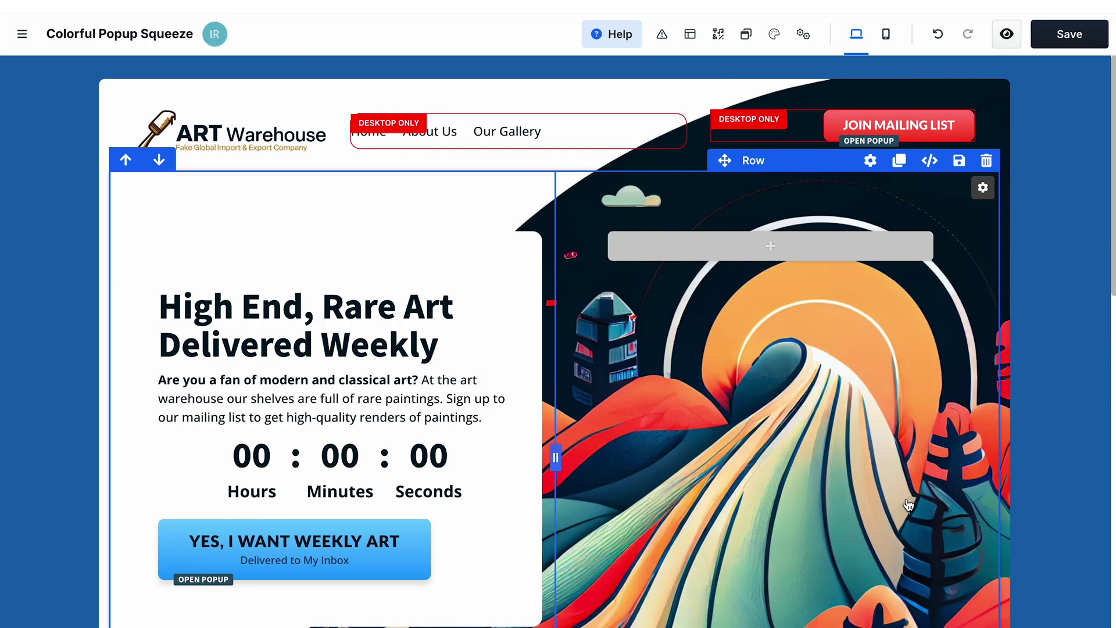
scroll(908, 504, "down", 15)
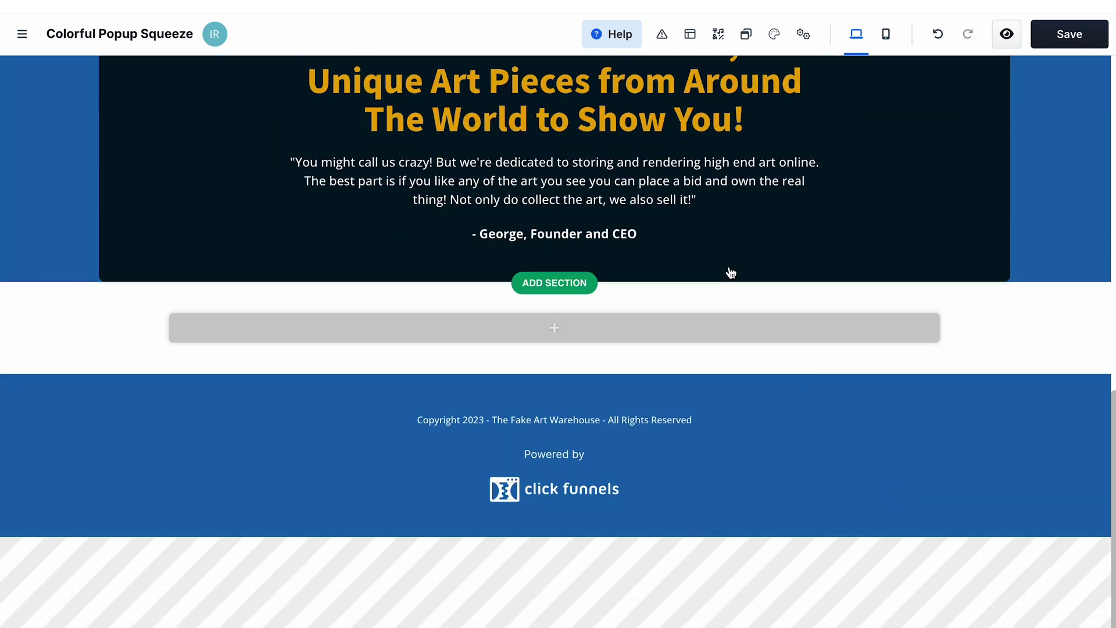
left_click(697, 328)
type("vide")
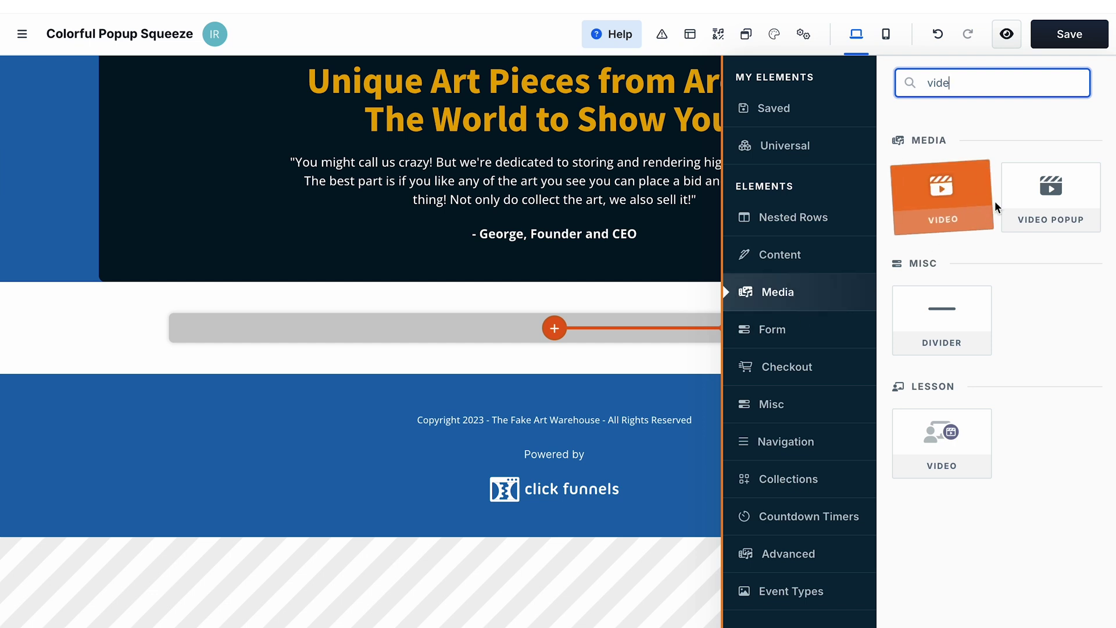
left_click_drag(1051, 197, 562, 346)
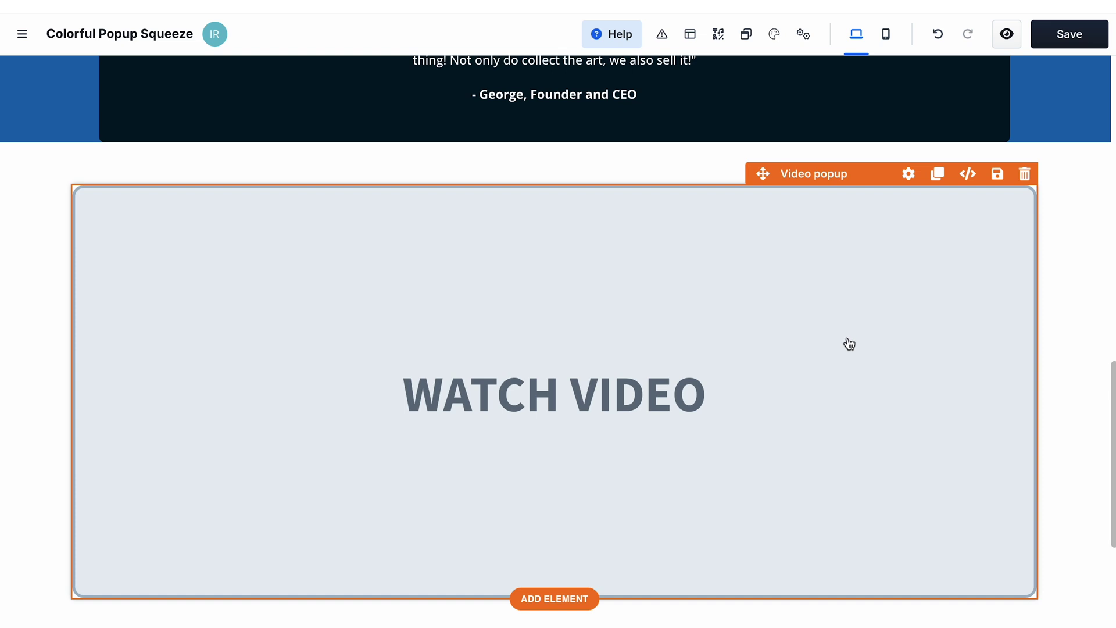
Paste the YouTube link into the video popup's Video URL setting
left_click(907, 174)
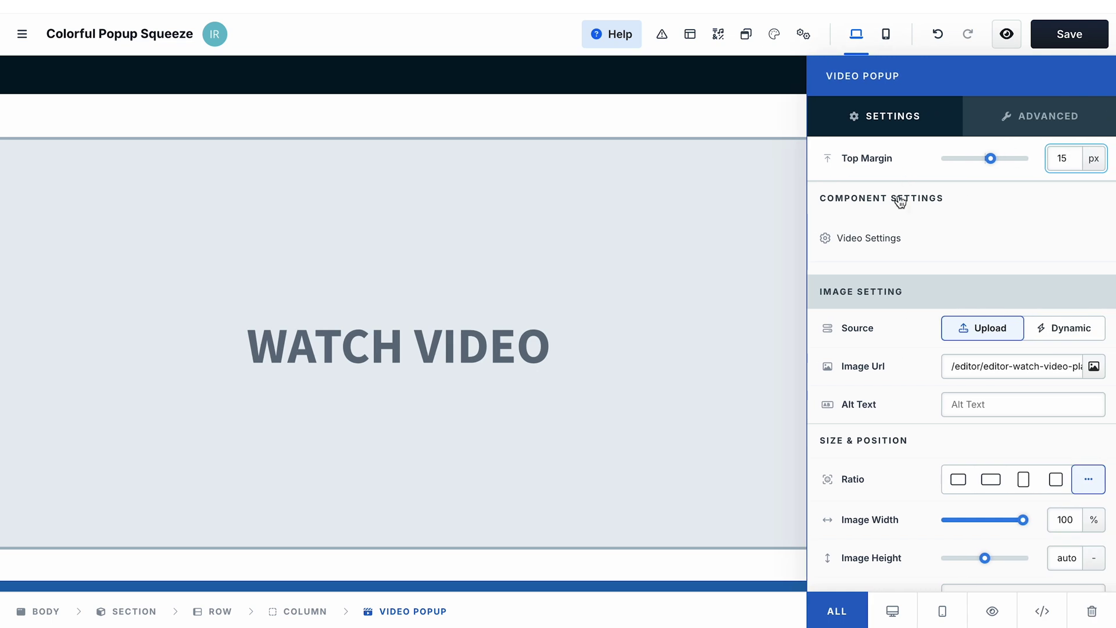
left_click(869, 238)
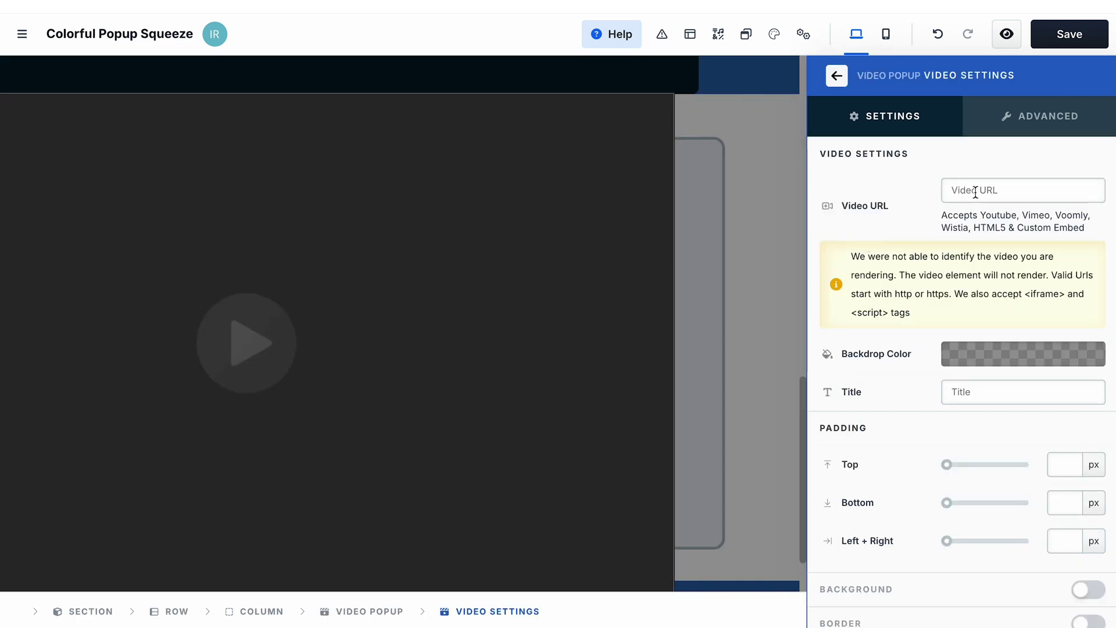
left_click(975, 191)
key("ctrl+v")
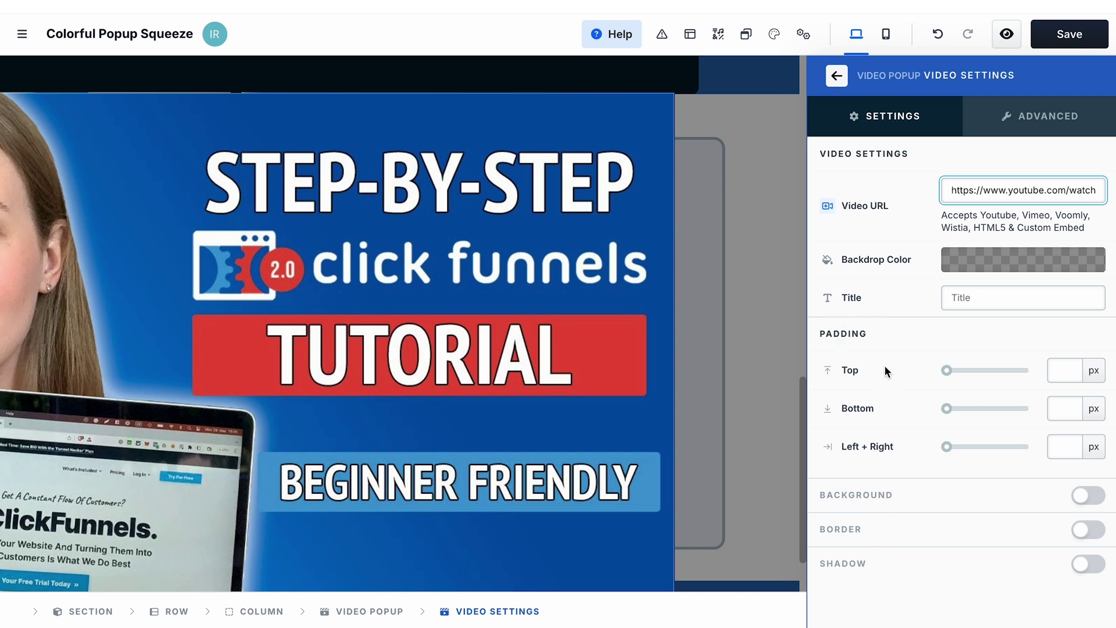
left_click(837, 75)
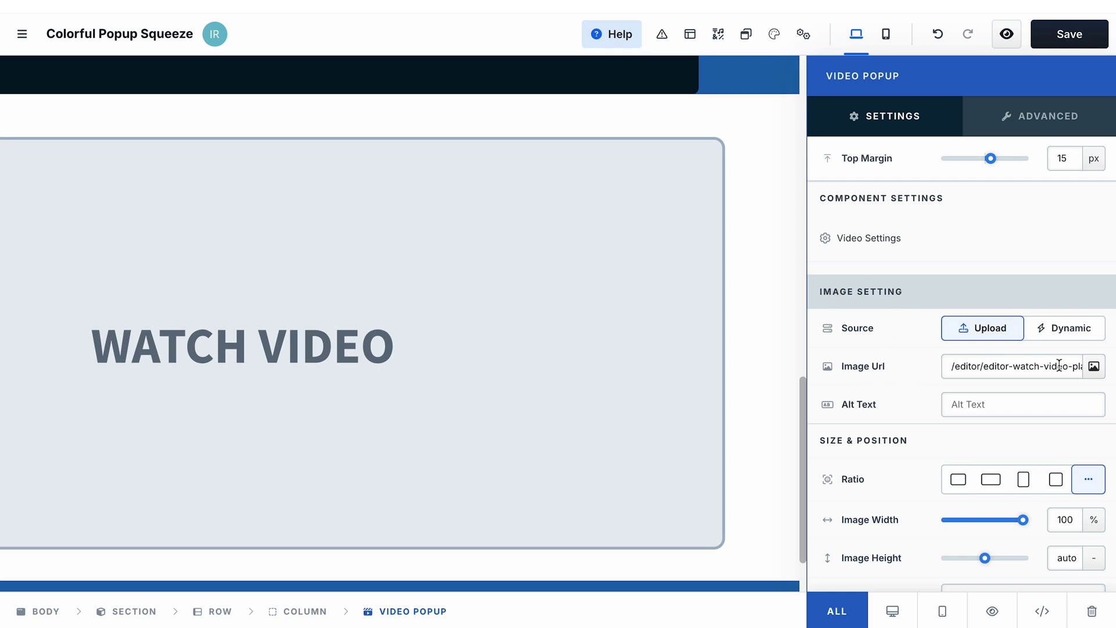
Replace the WATCH VIDEO cover image with the blender photo from the Image gallery
left_click(1094, 366)
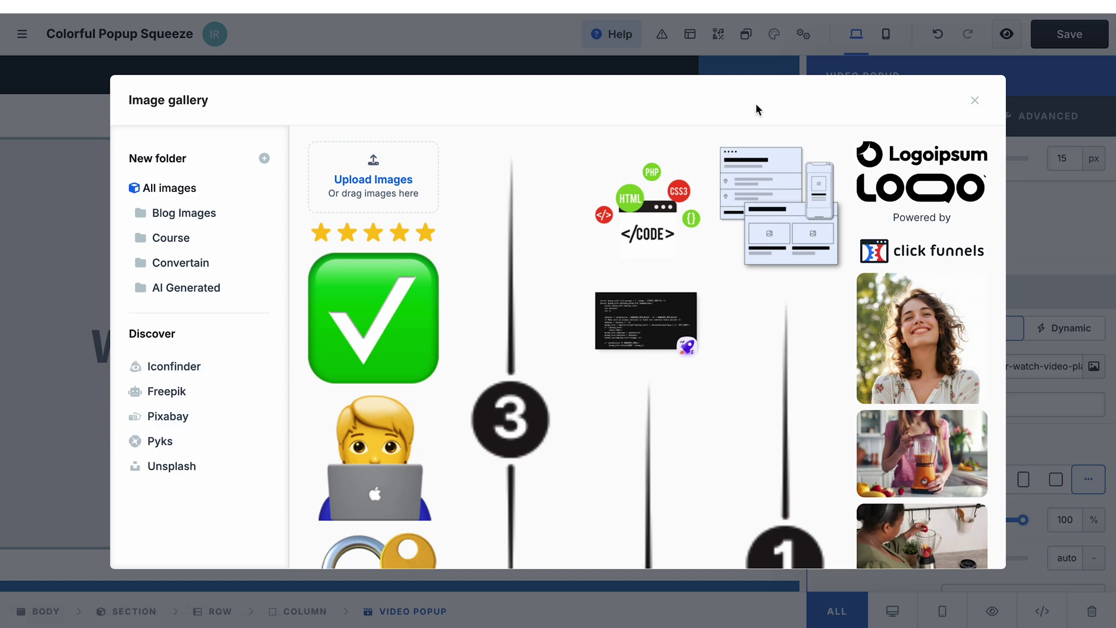
left_click(917, 465)
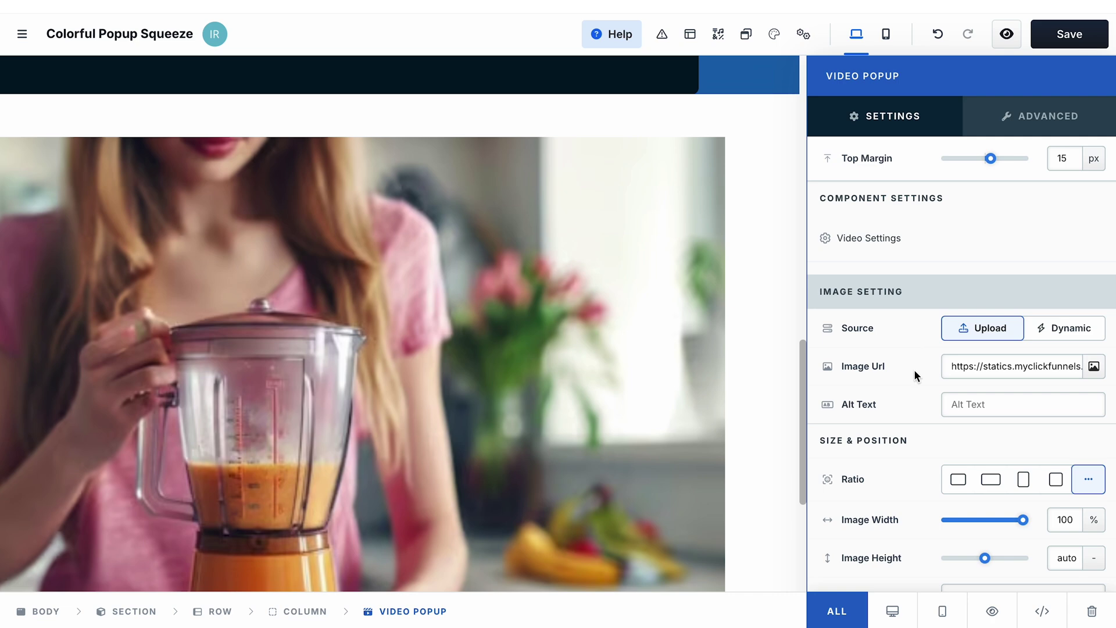
scroll(911, 420, "down", 3)
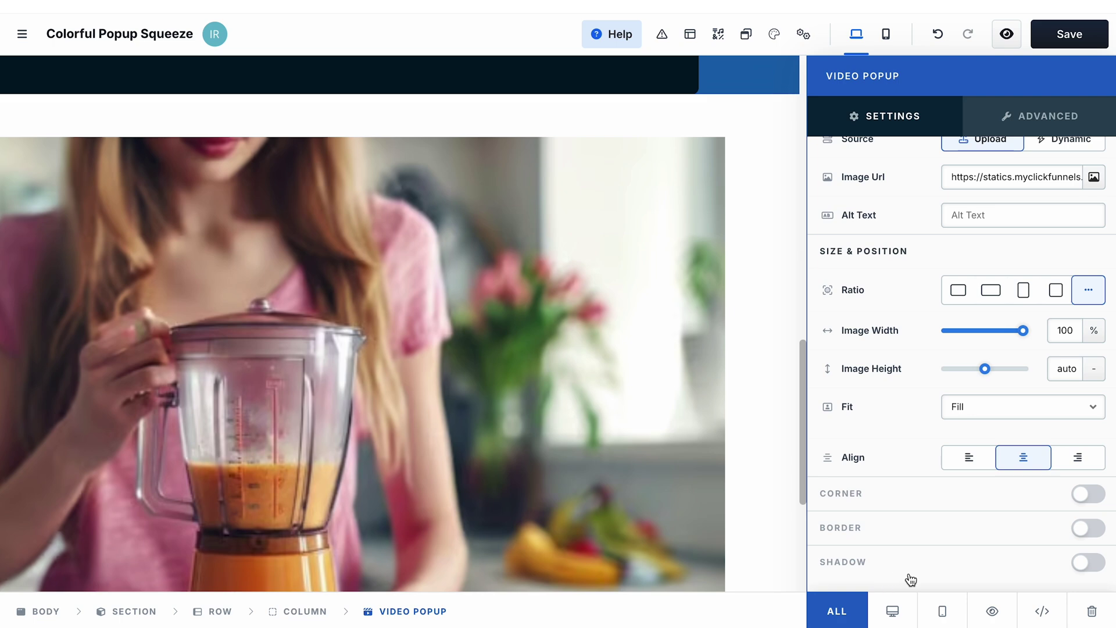
left_click(767, 473)
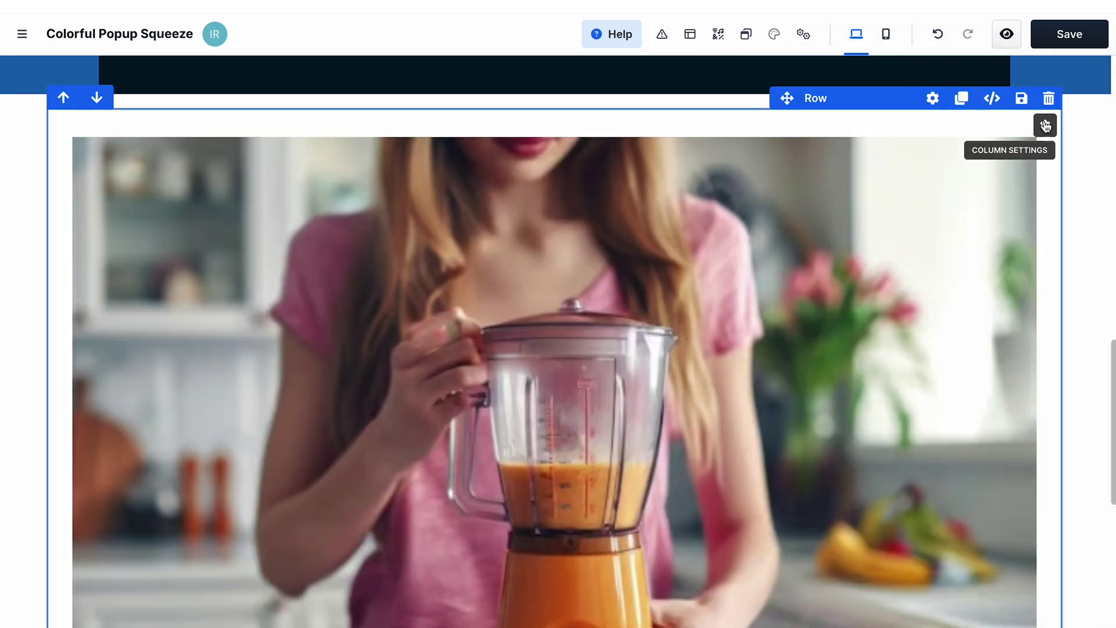
Save the page and preview it, opening and pausing the YouTube video from the blender image
left_click(1066, 36)
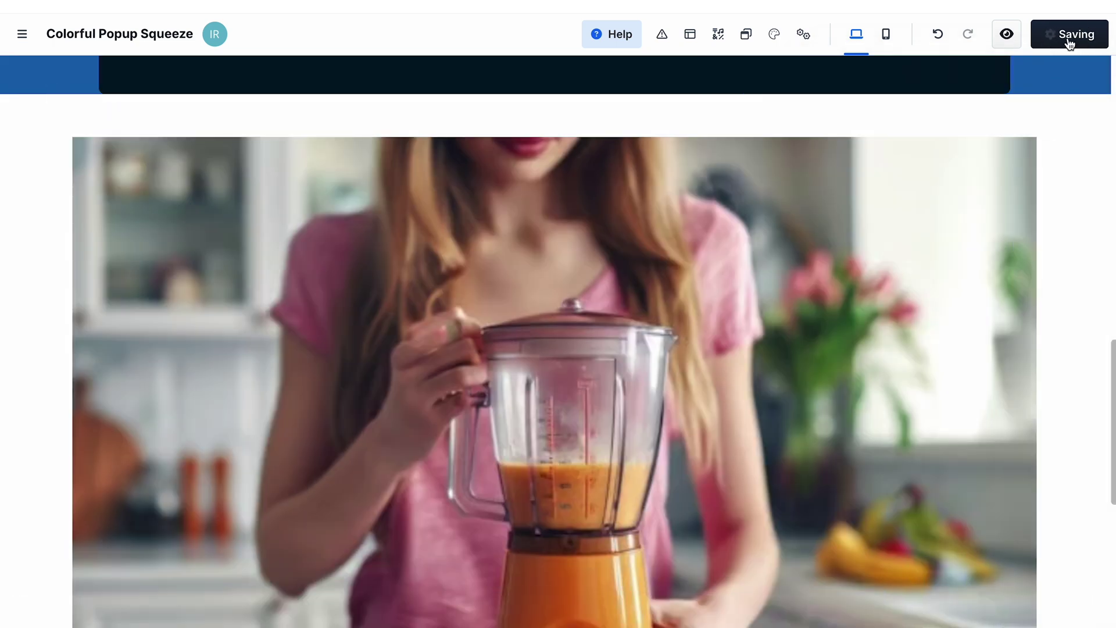
left_click(1010, 41)
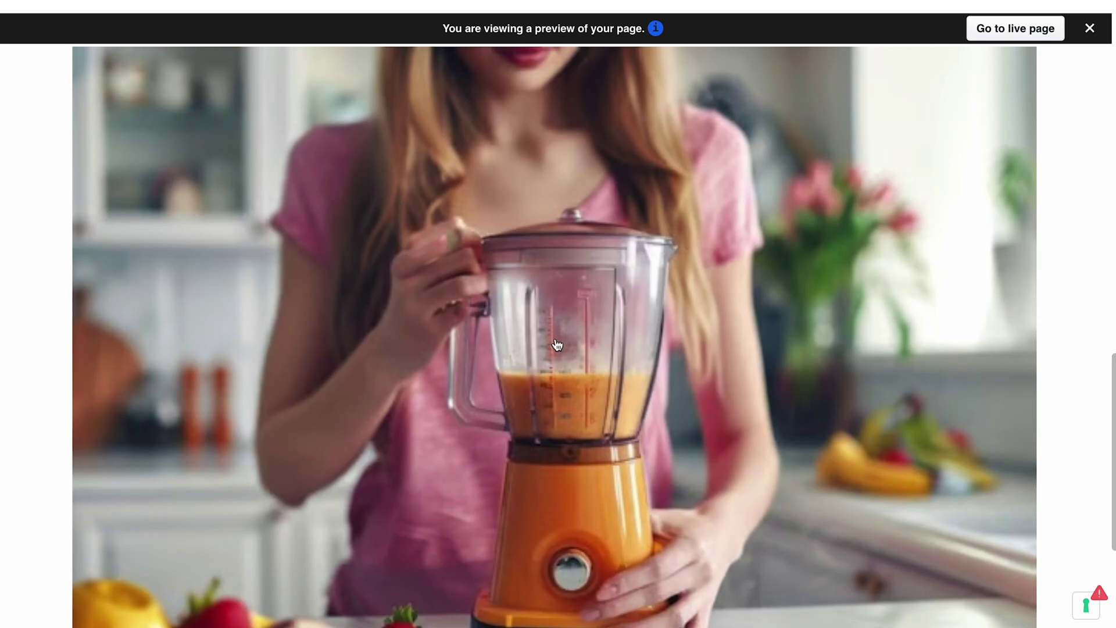
left_click(557, 345)
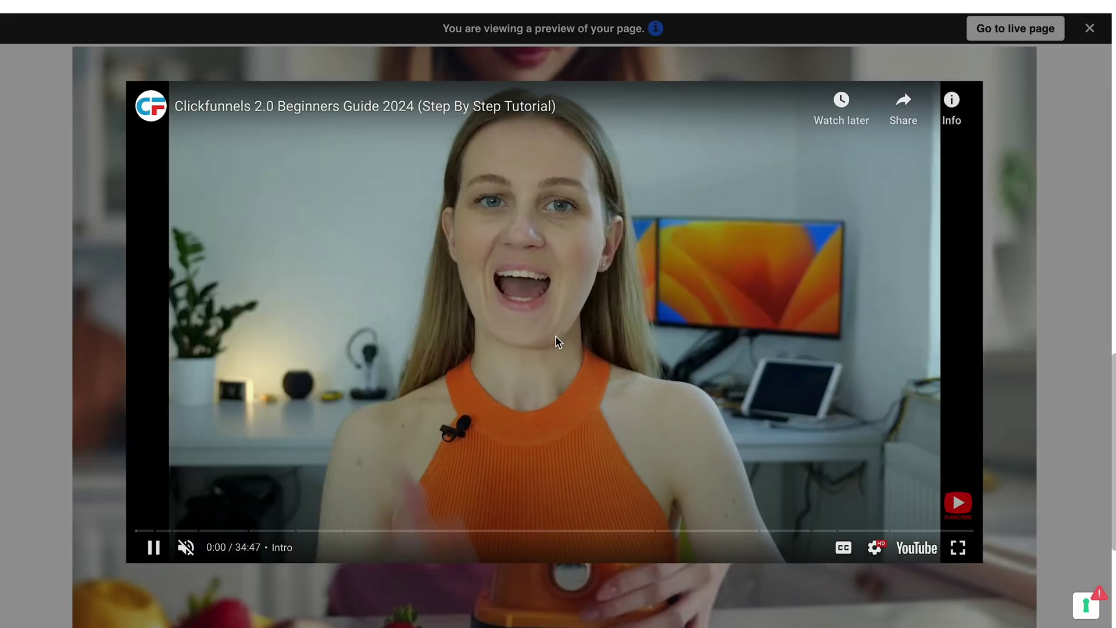
left_click(552, 341)
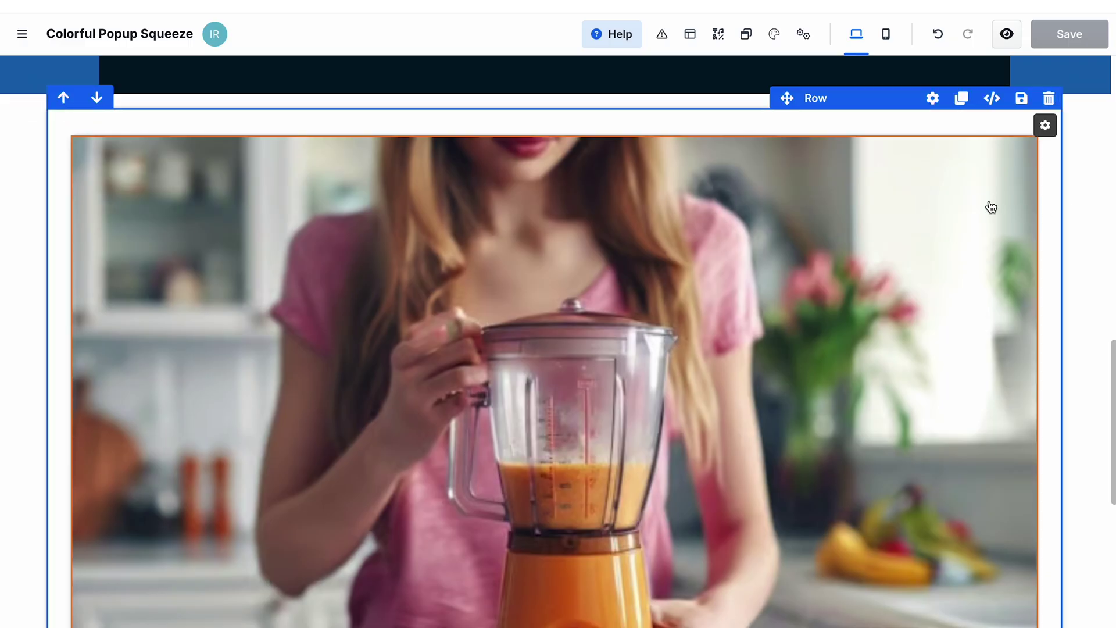
Delete the Video popup element and bring up the page's pop-up options
left_click(1024, 125)
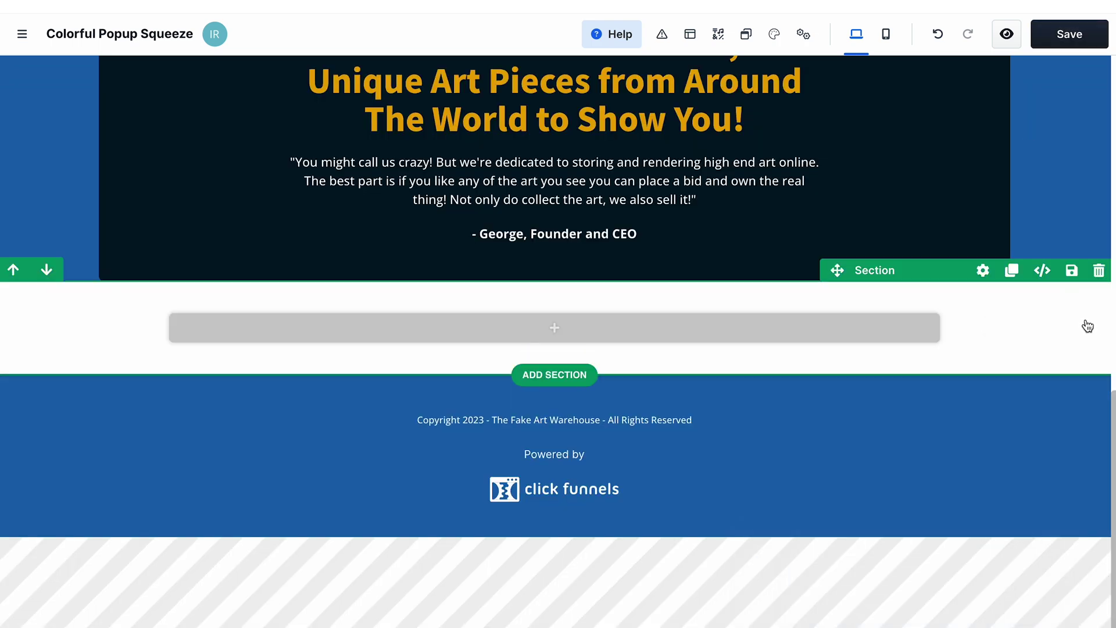
left_click(745, 36)
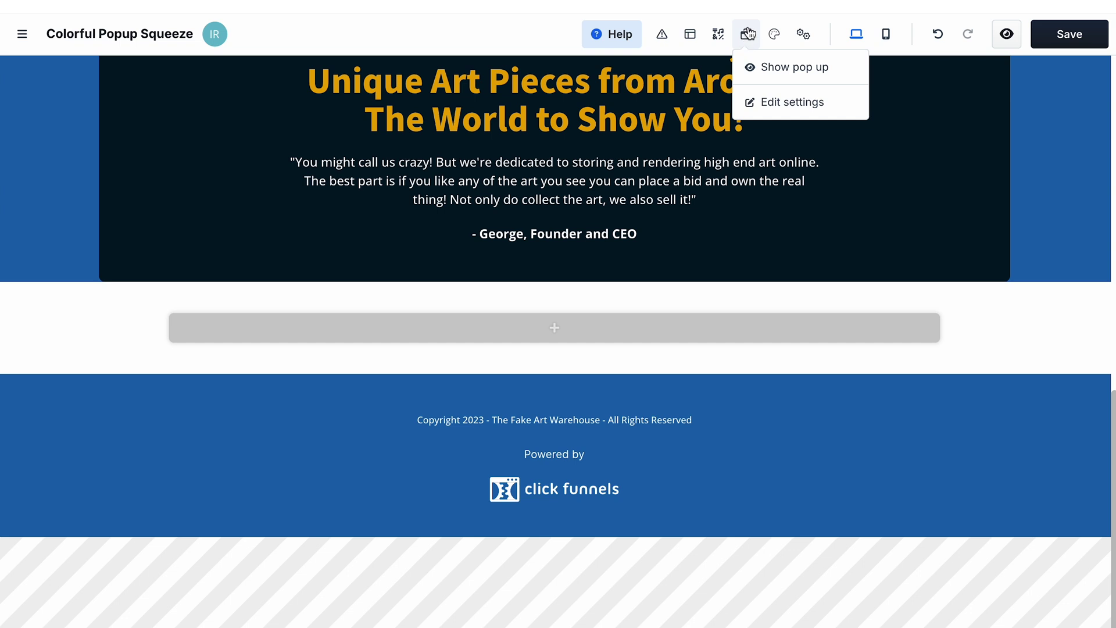
Show the mailing-list popup and duplicate its Email field, turning the first copy into a First Name input
left_click(817, 71)
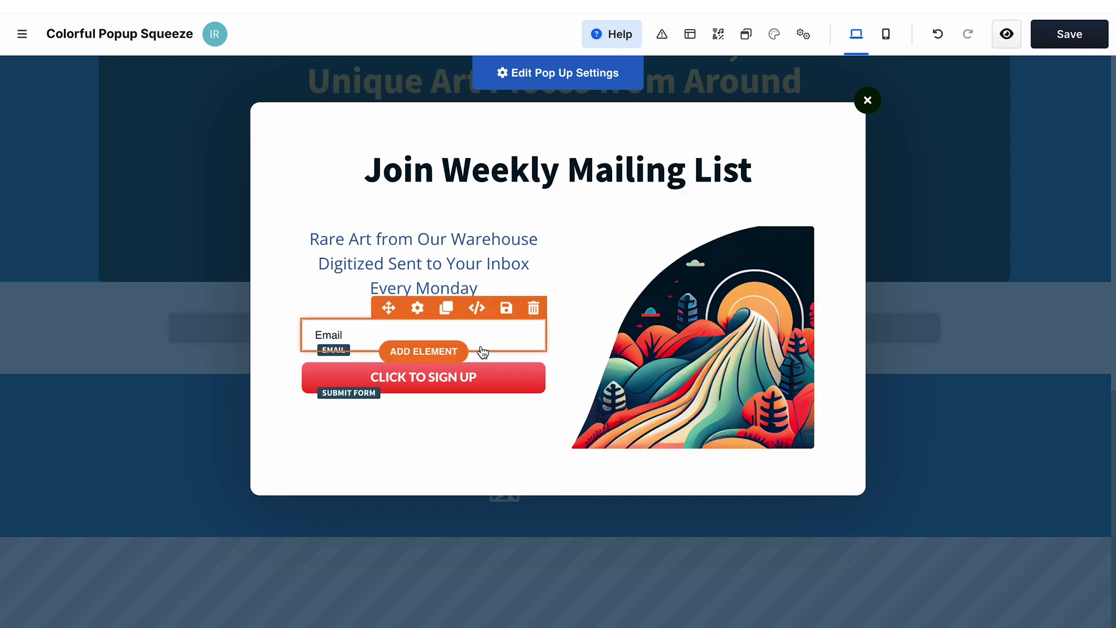
left_click(446, 308)
left_click(428, 333)
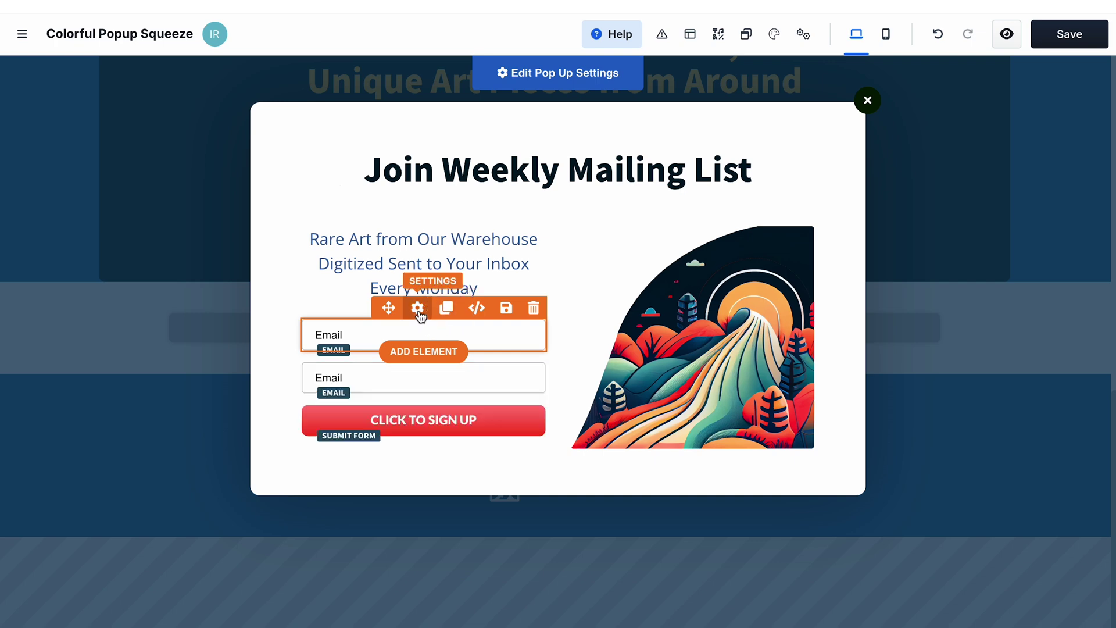
left_click(1076, 201)
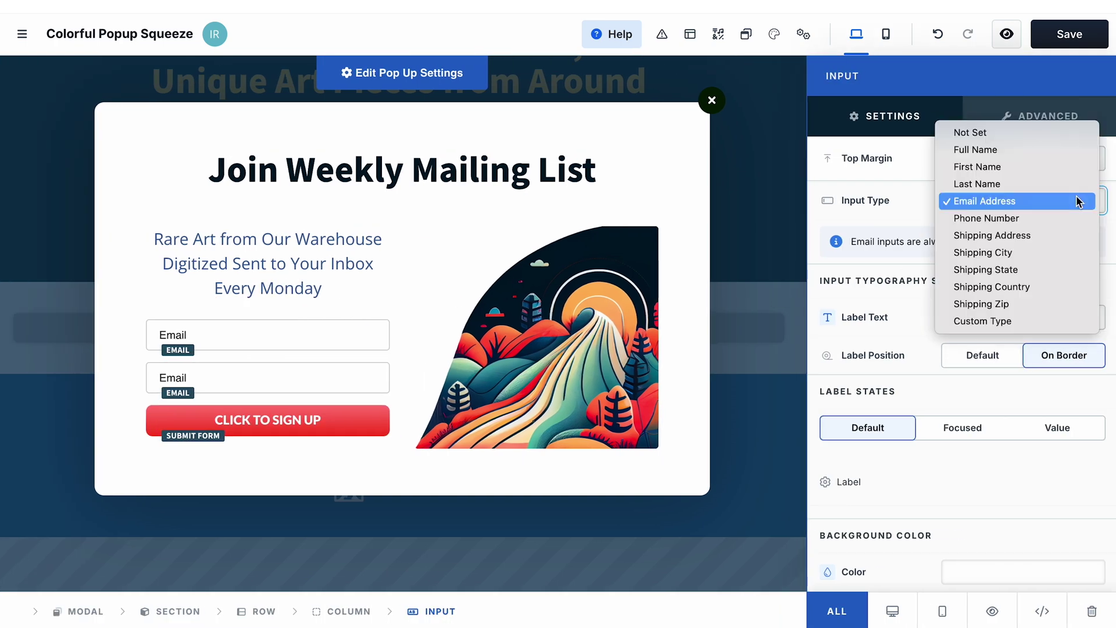
left_click(1016, 167)
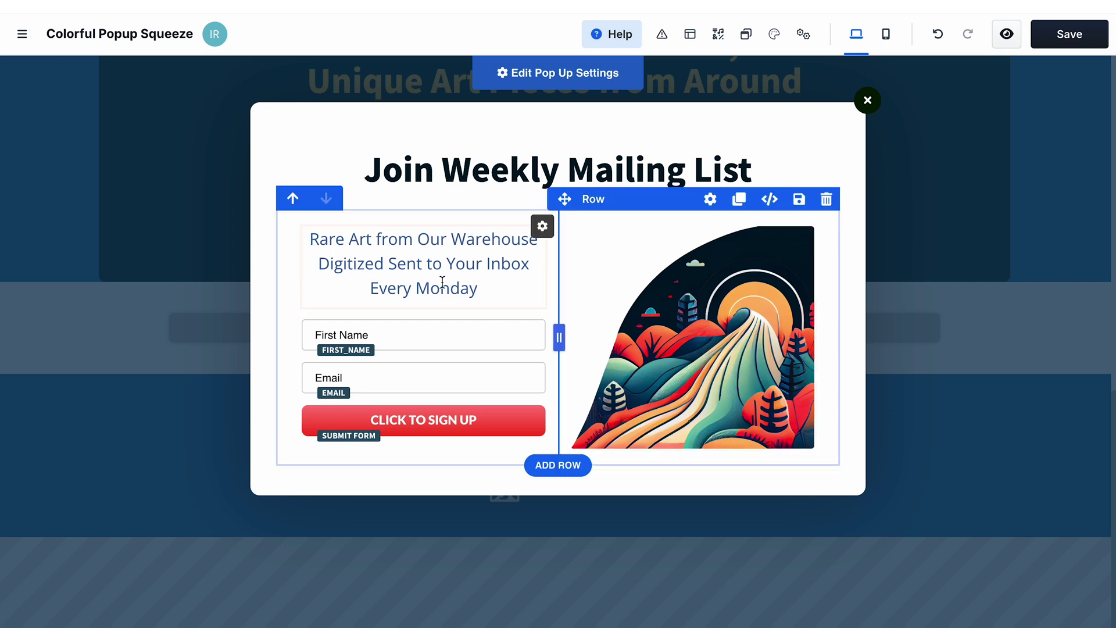
left_click(427, 253)
left_click(729, 250)
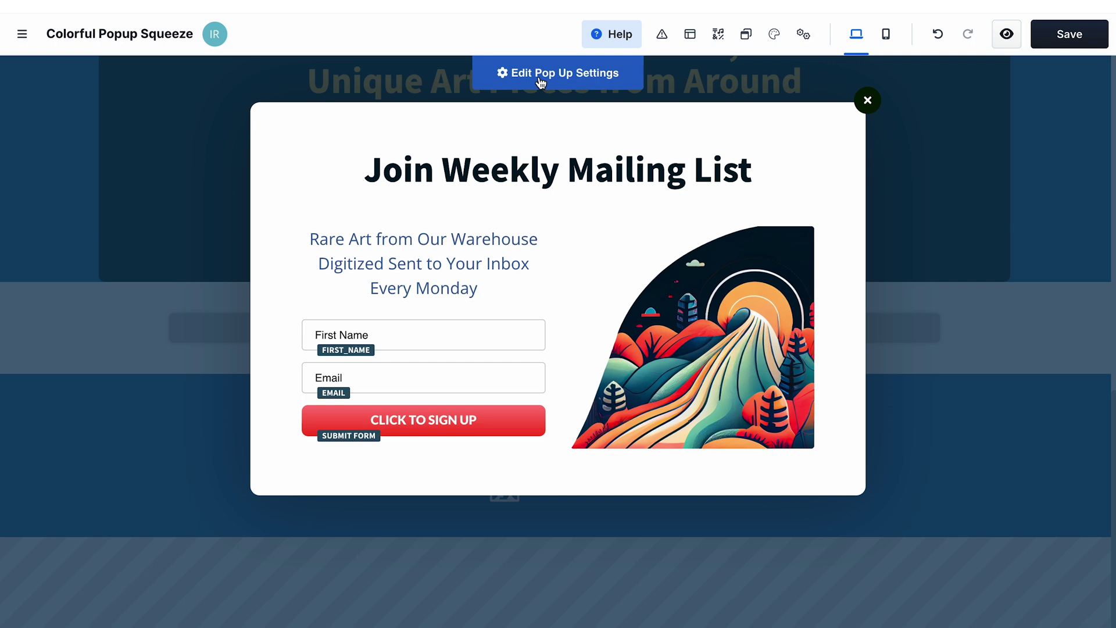
mouse_move(747, 41)
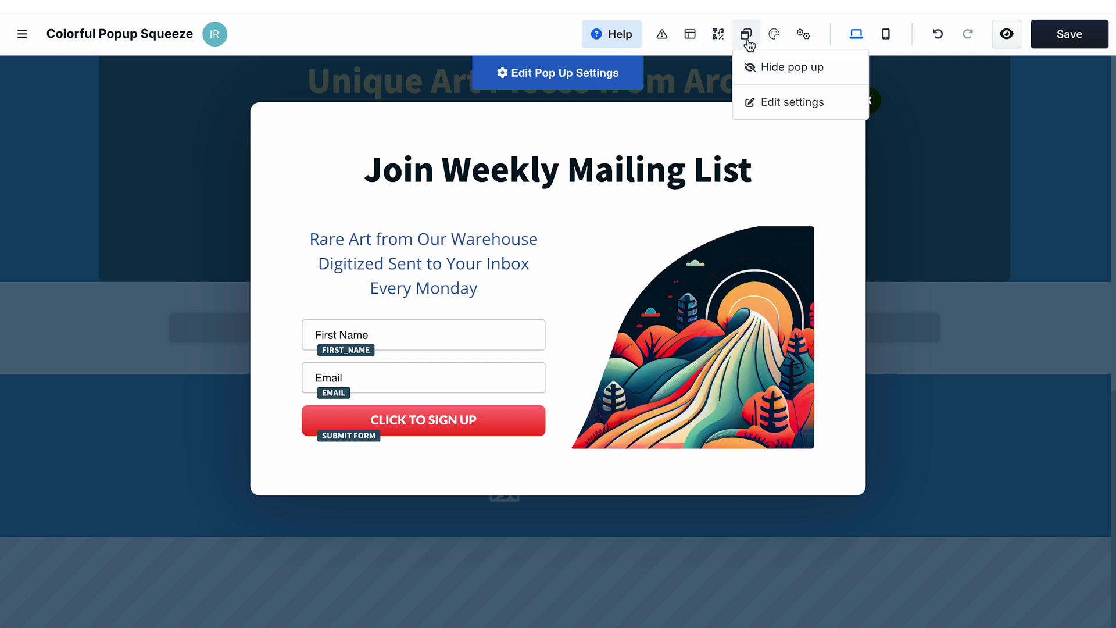
left_click(798, 105)
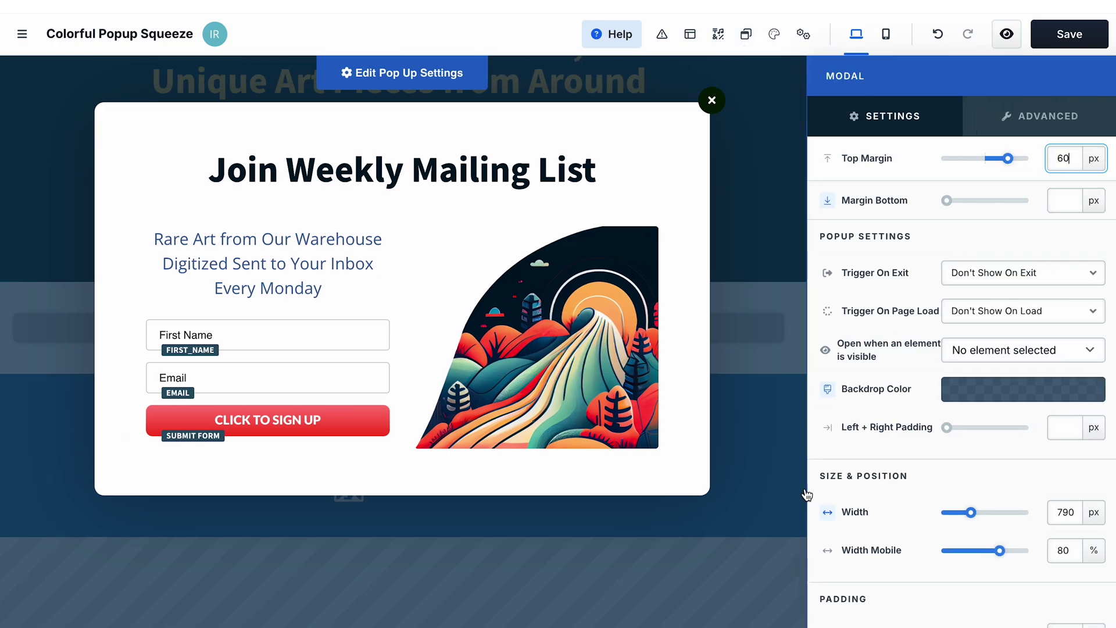
scroll(895, 550, "down", 4)
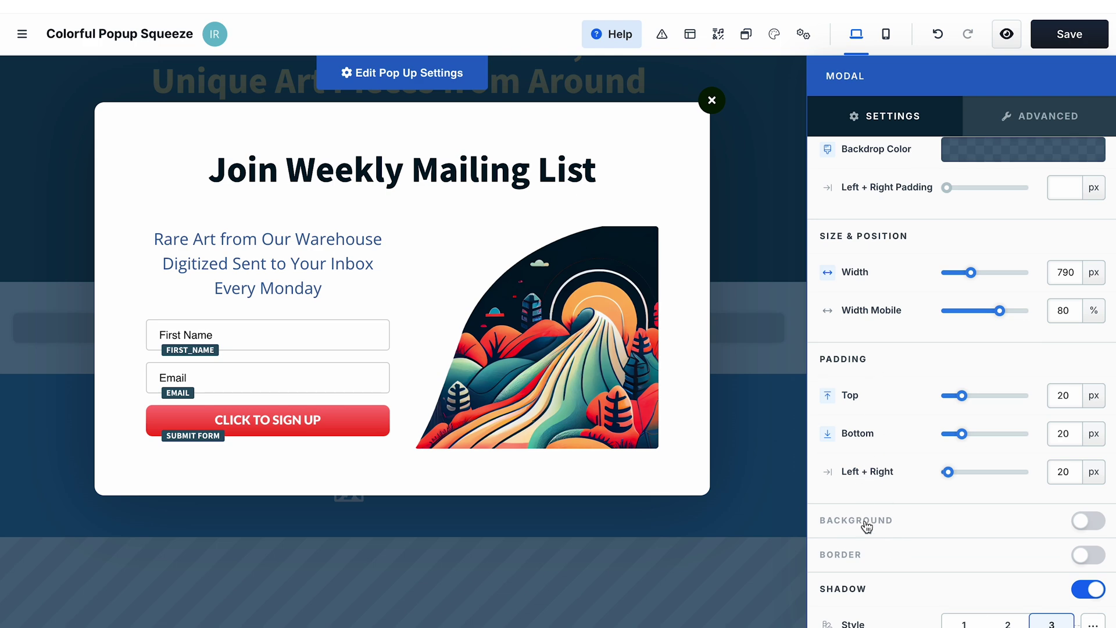
scroll(915, 532, "down", 4)
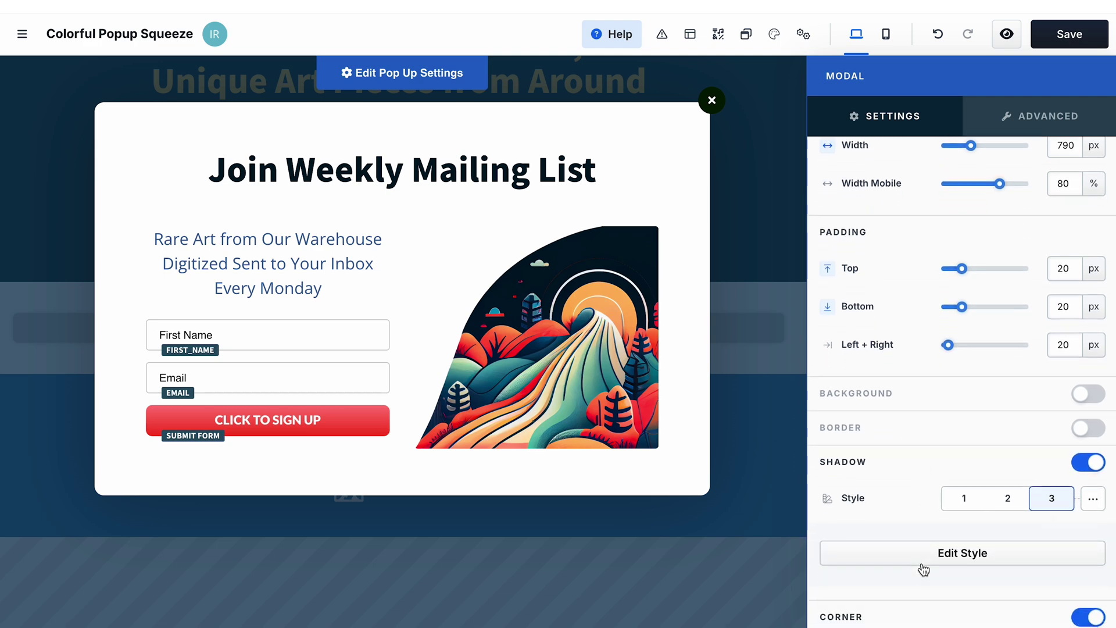
scroll(923, 570, "down", 1)
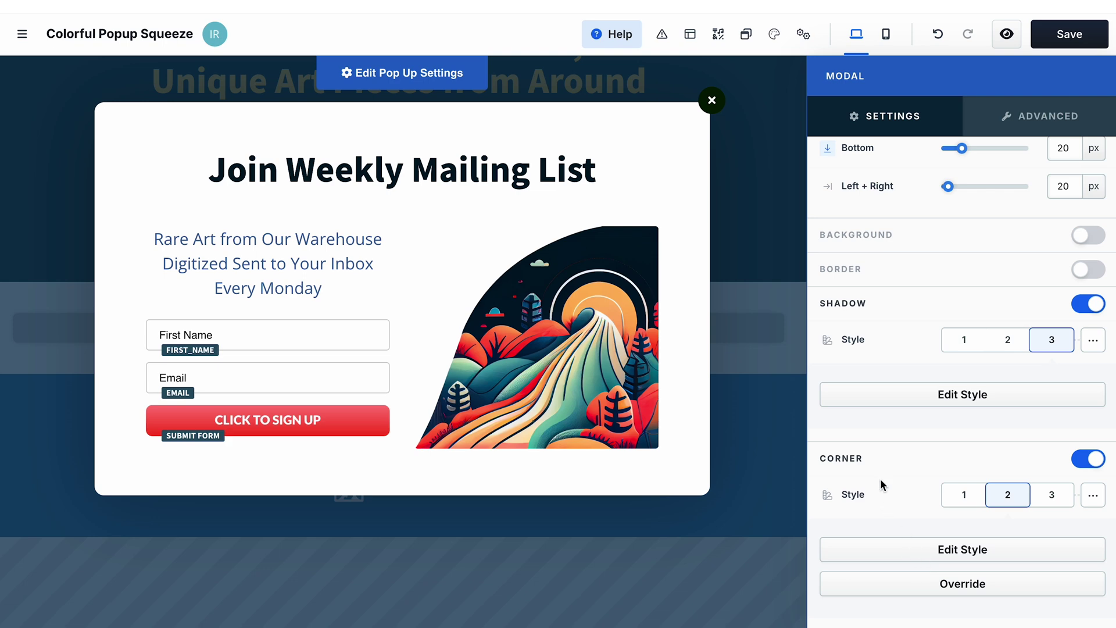
scroll(902, 358, "up", 10)
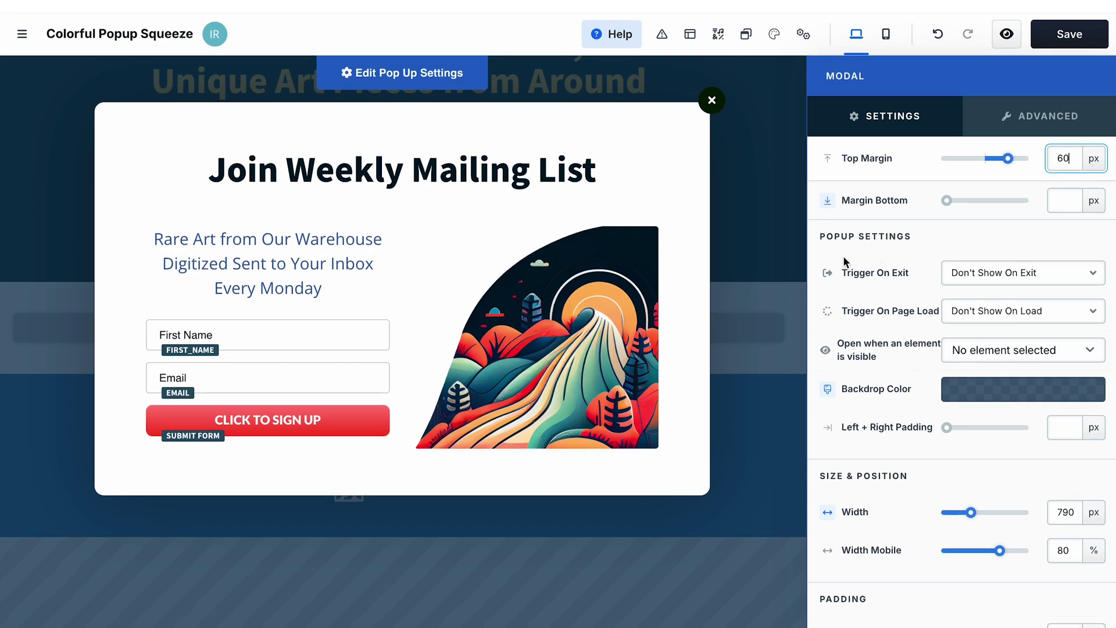
Set Trigger On Exit to 'Show When User Tries To Exits', save, and preview the page
left_click(967, 269)
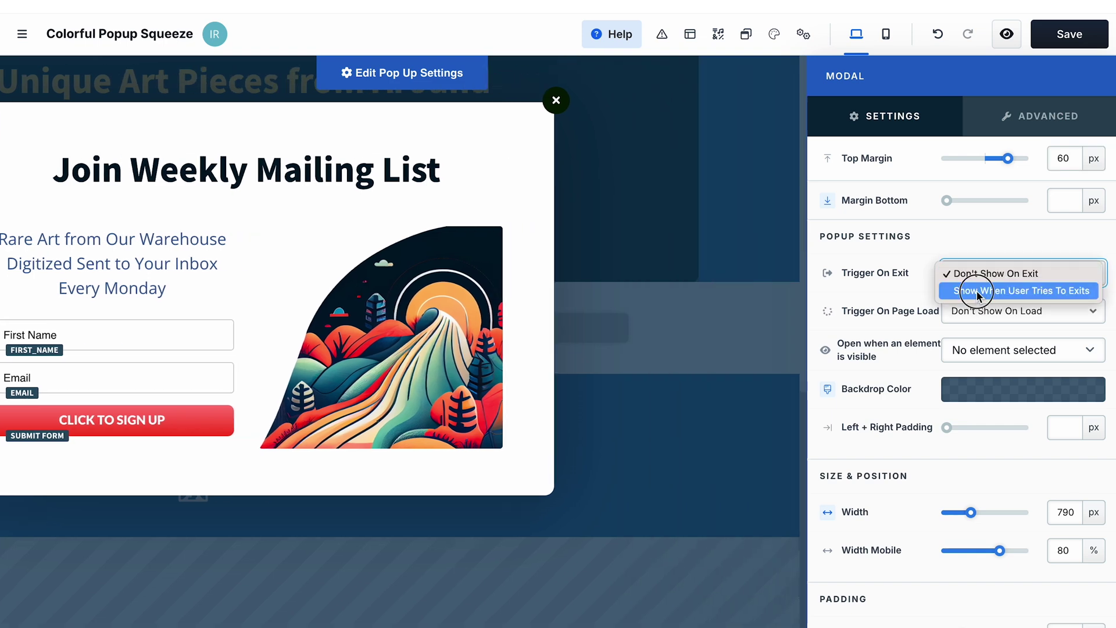
left_click(975, 291)
left_click(1071, 34)
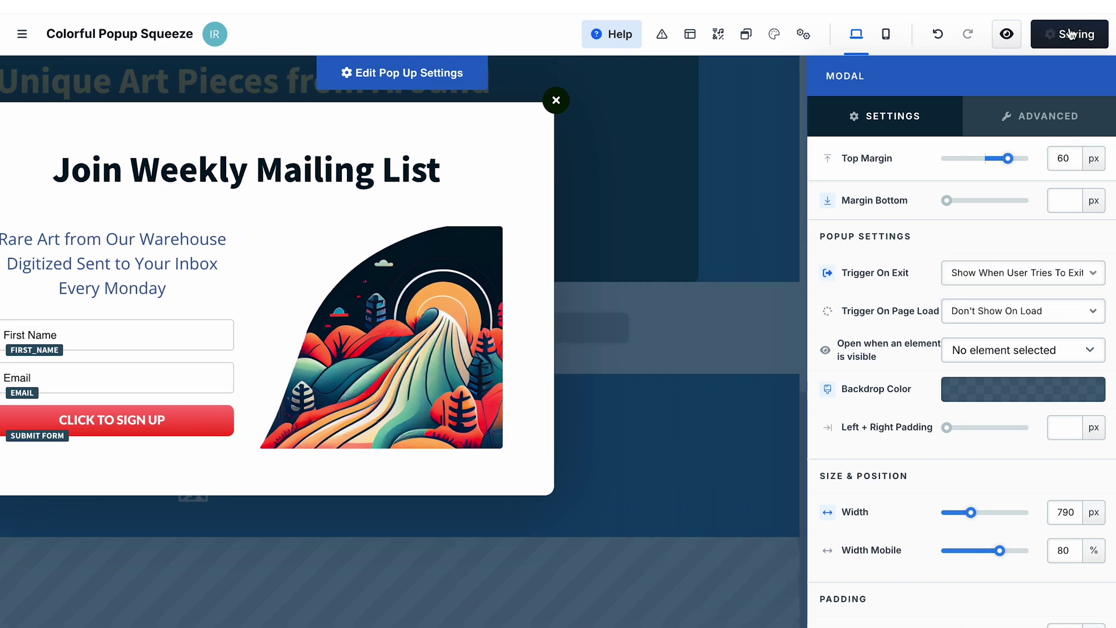
left_click(1009, 39)
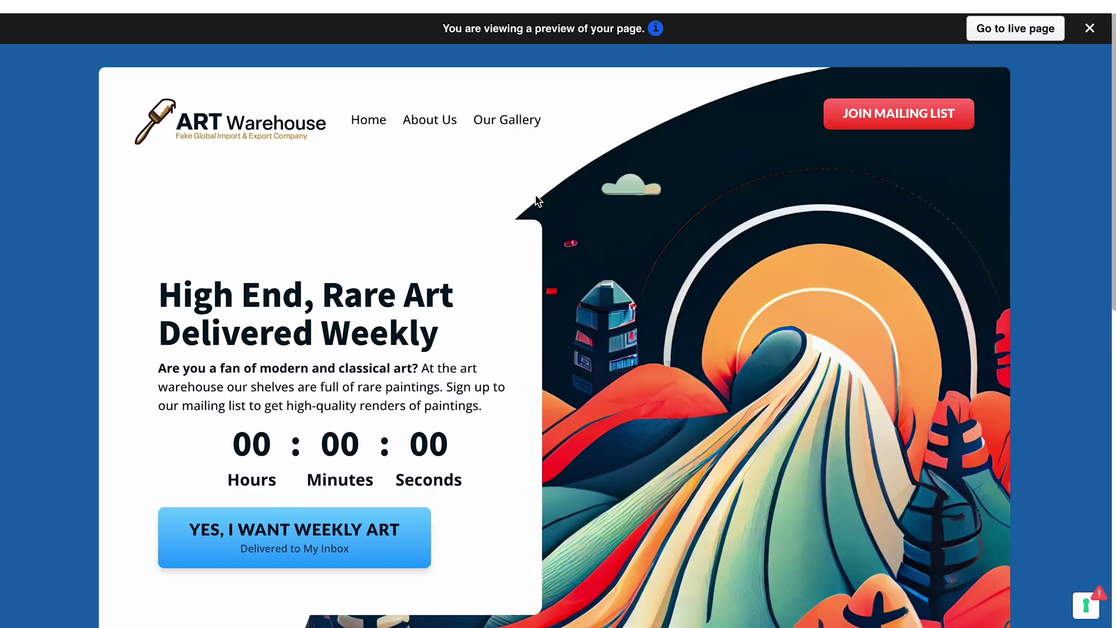
Check that the exit-intent popup appears in the preview, then return to the popup's page-load trigger options
mouse_move(478, 26)
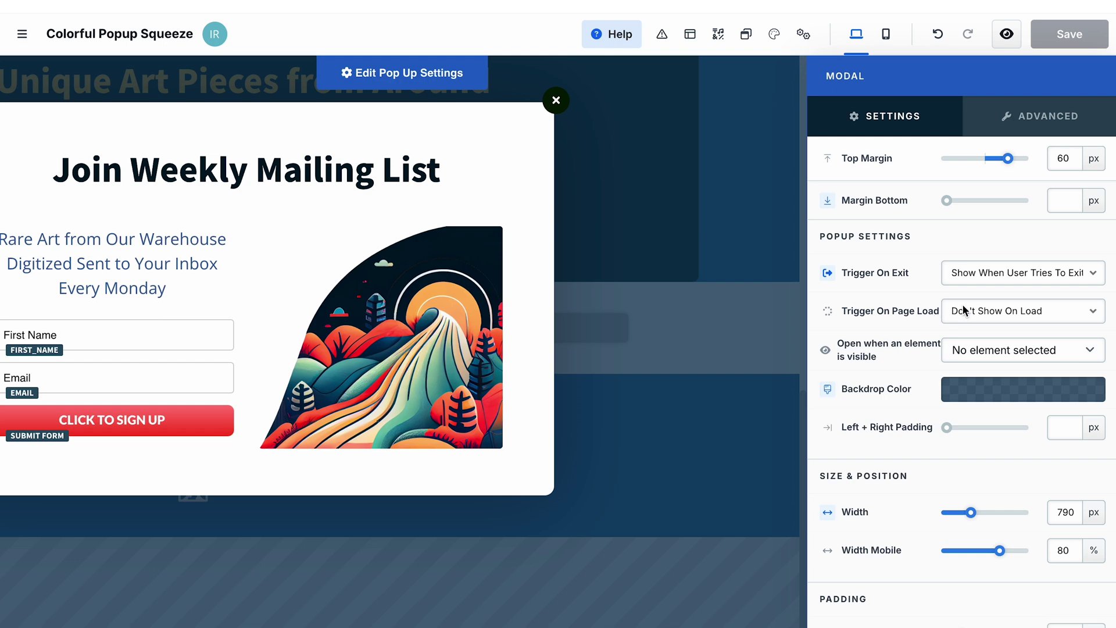
left_click(985, 313)
Switch the popup to show on page load instead of on exit, and save
left_click(989, 329)
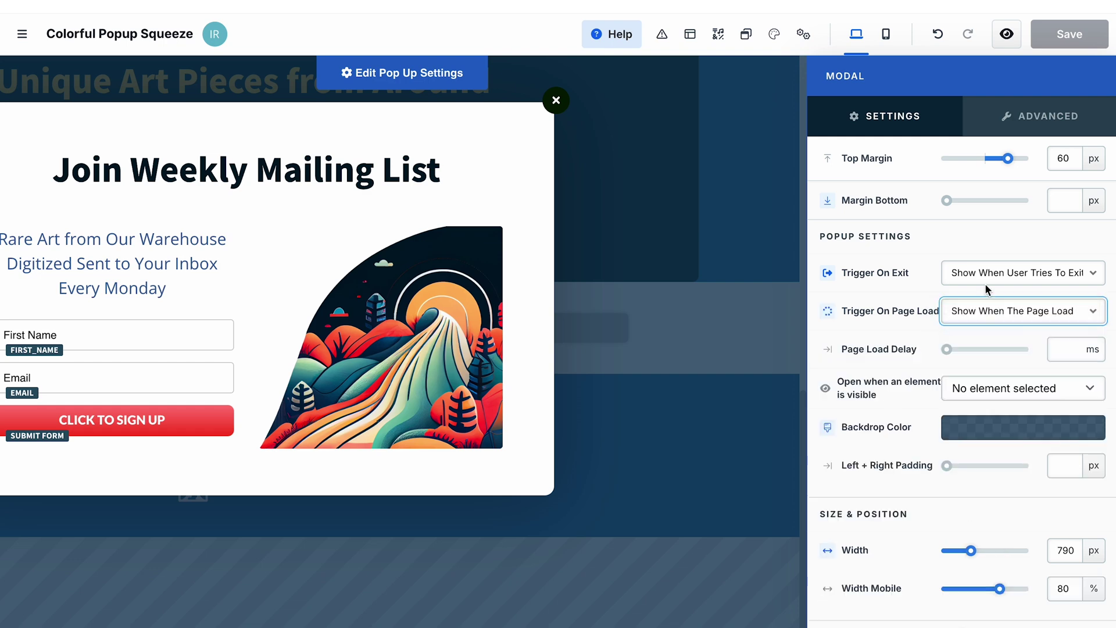
left_click(985, 273)
left_click(981, 257)
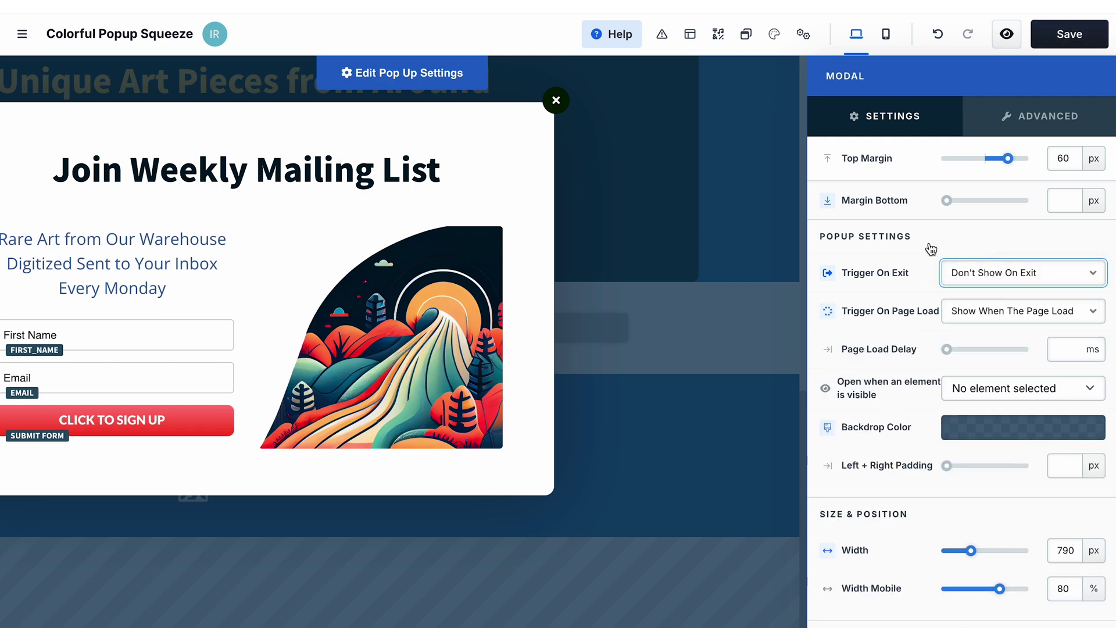
left_click(1082, 41)
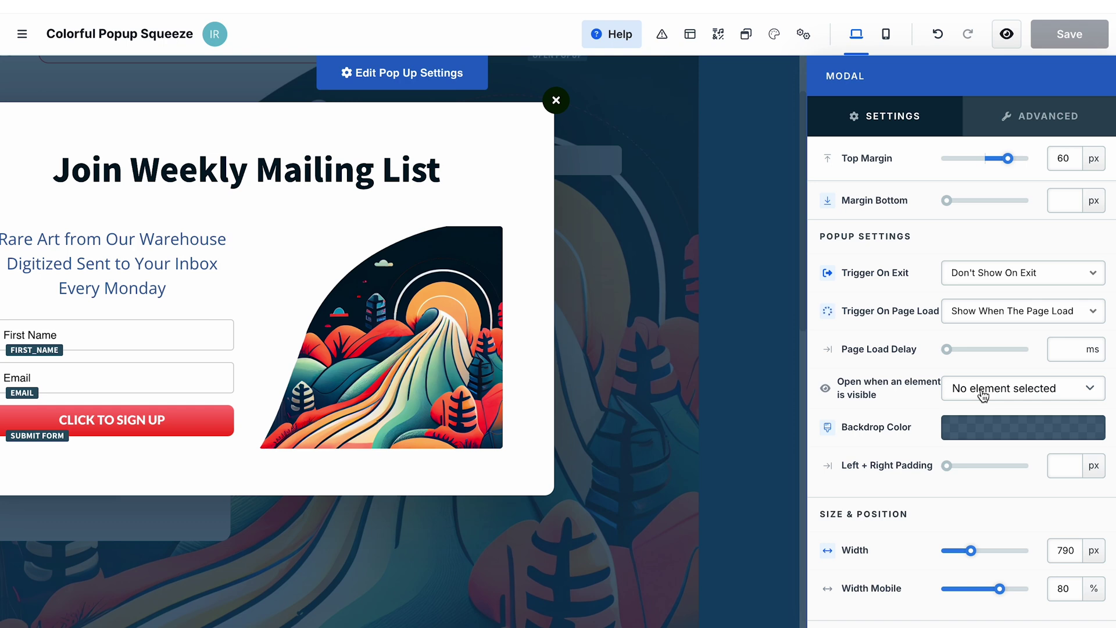
Set Trigger On Page Load to Don't Show On Load, save with Ctrl+S, and leave the popup view
left_click(970, 312)
left_click(968, 292)
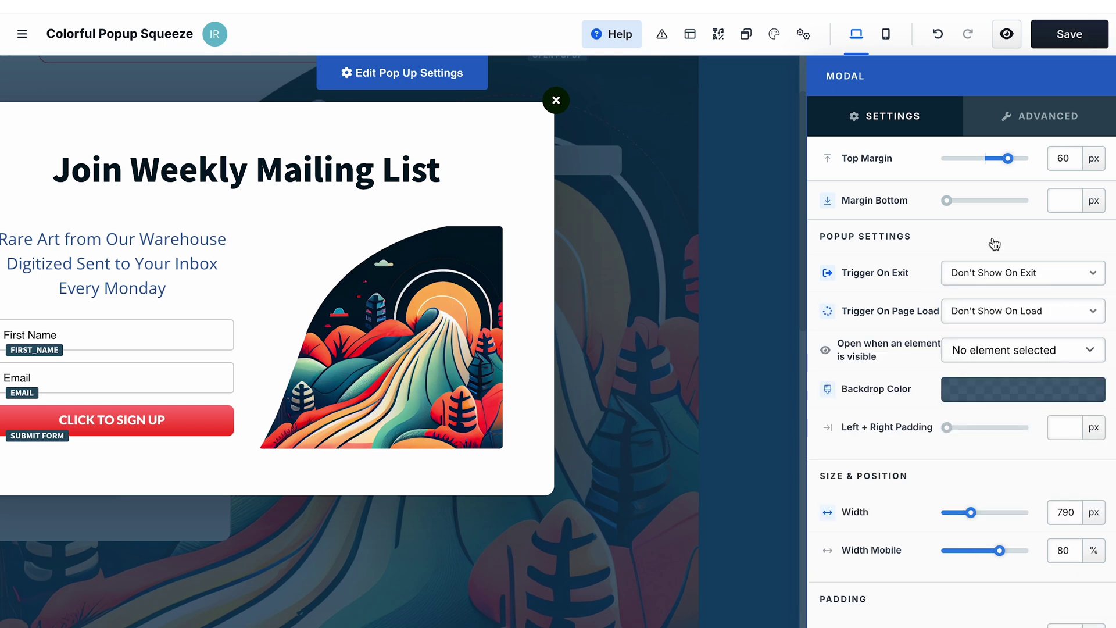
key("ctrl+s")
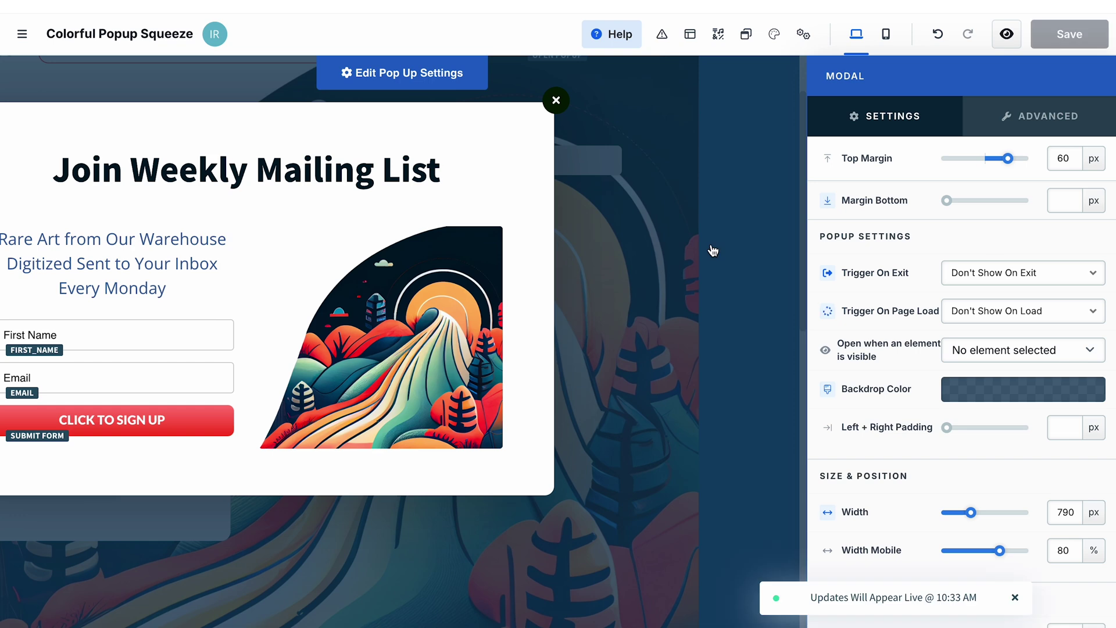
left_click(712, 250)
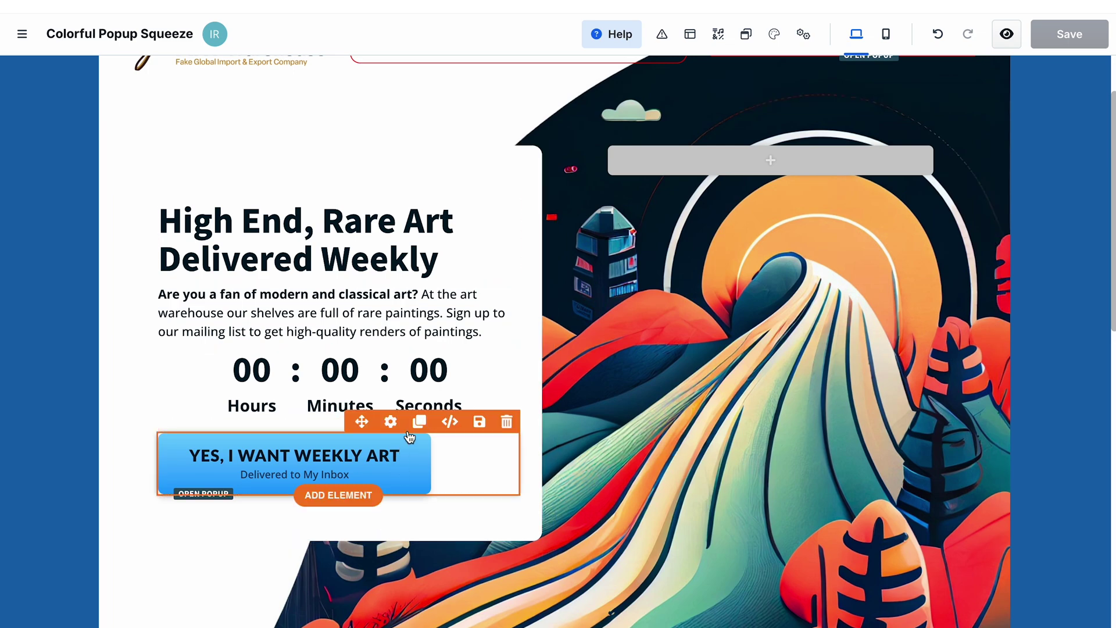
left_click(386, 418)
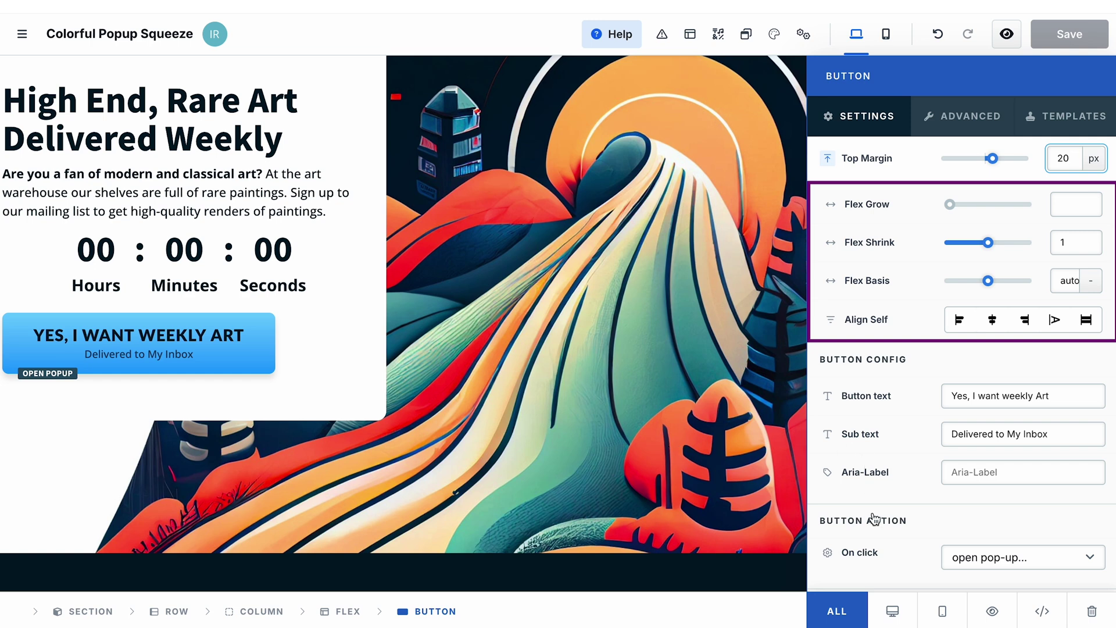
scroll(898, 546, "down", 1)
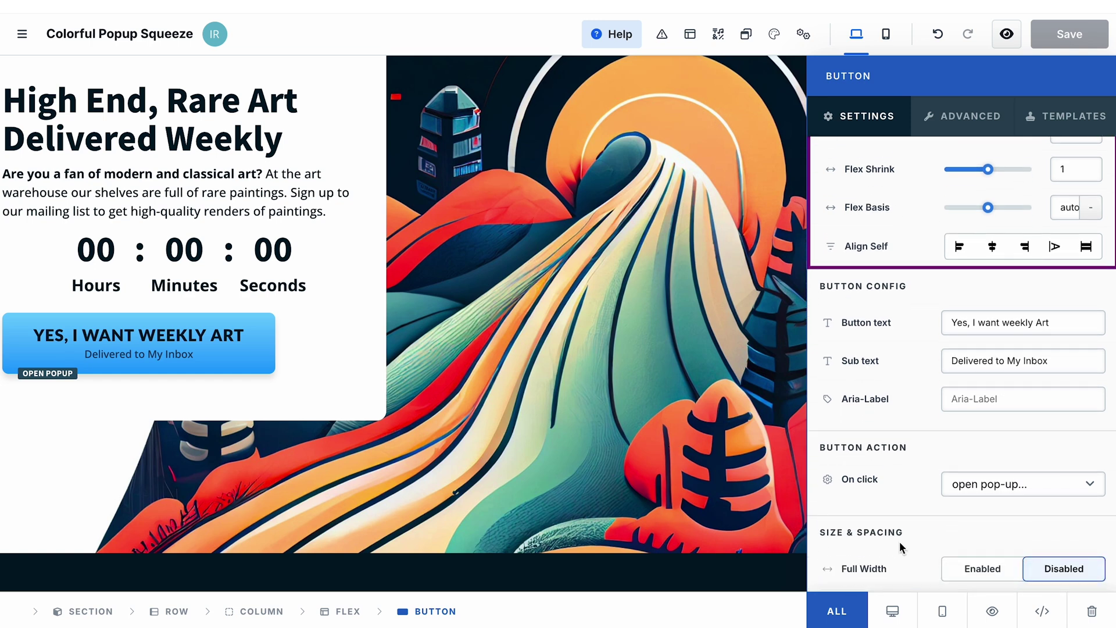
left_click(987, 491)
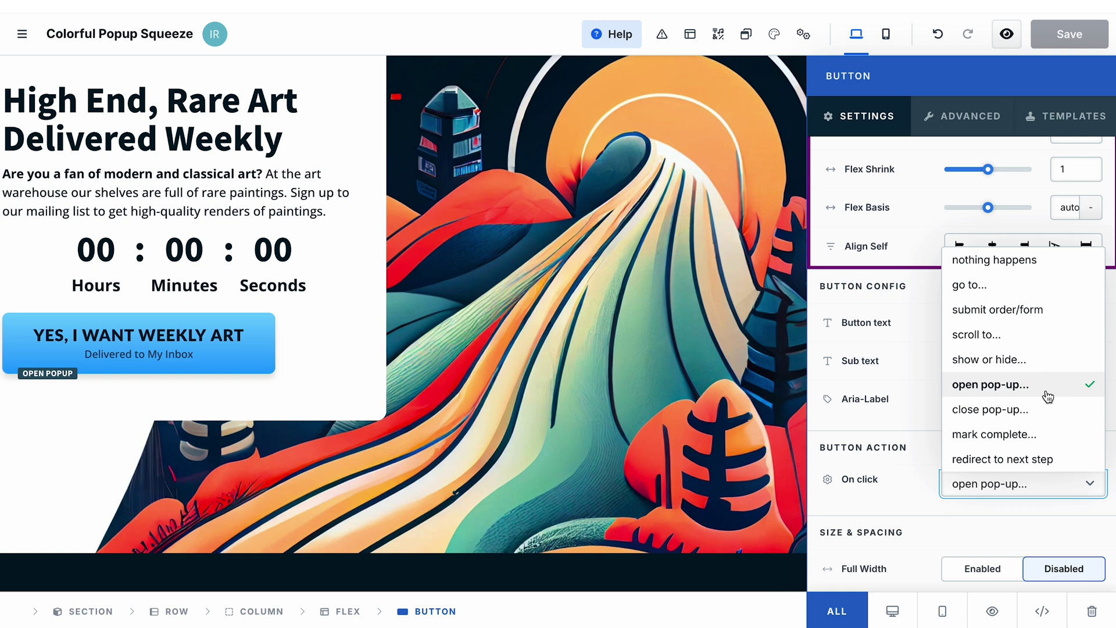
left_click(754, 454)
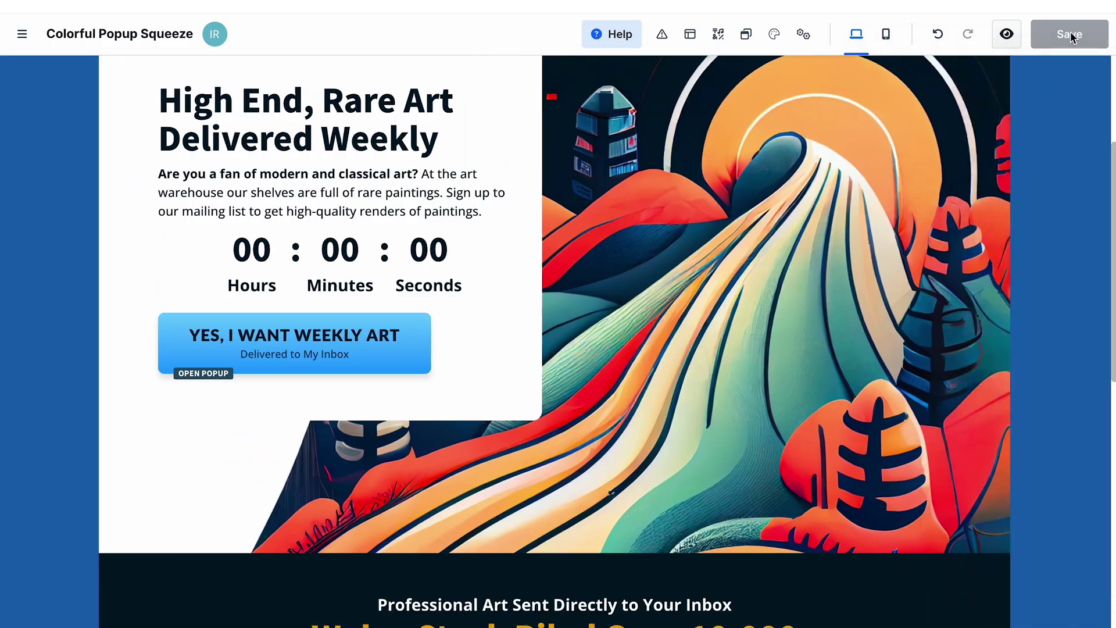
left_click(1006, 34)
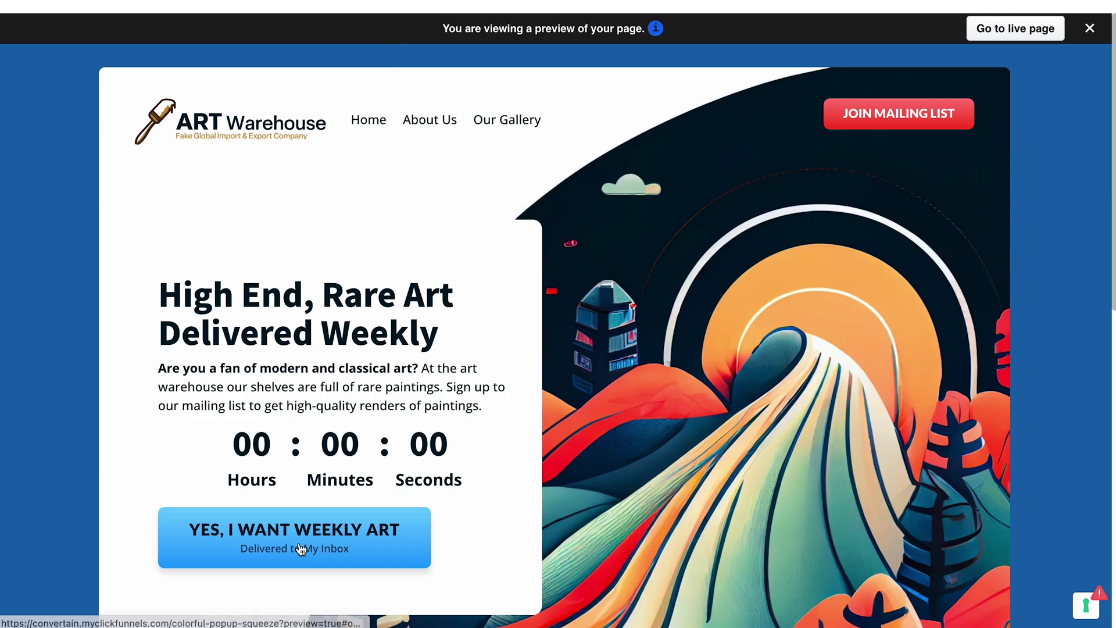
left_click(269, 544)
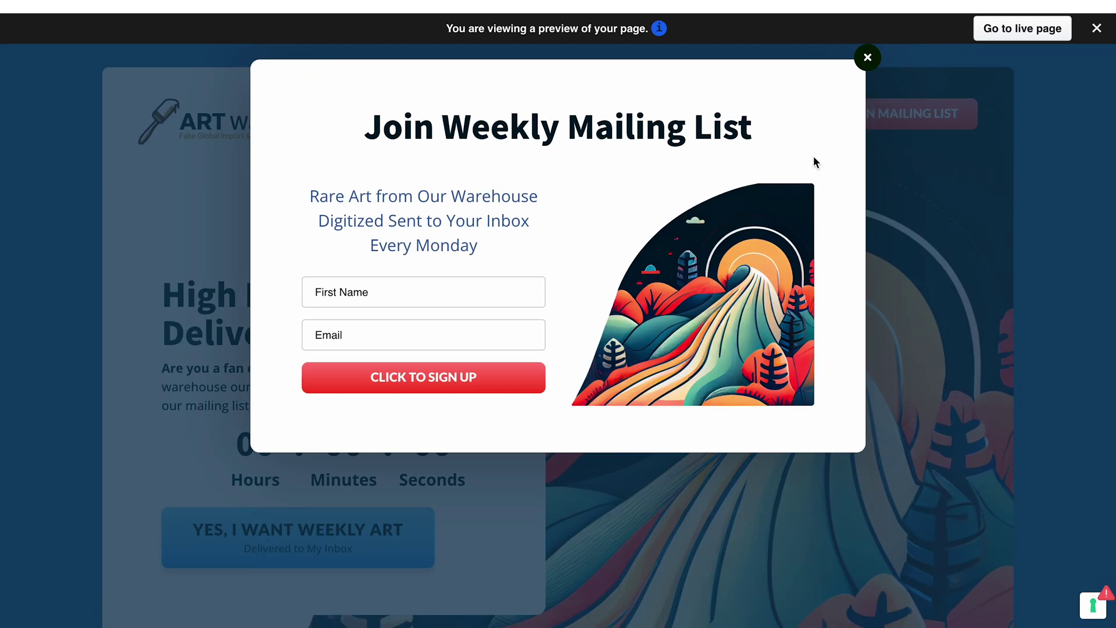
left_click(868, 59)
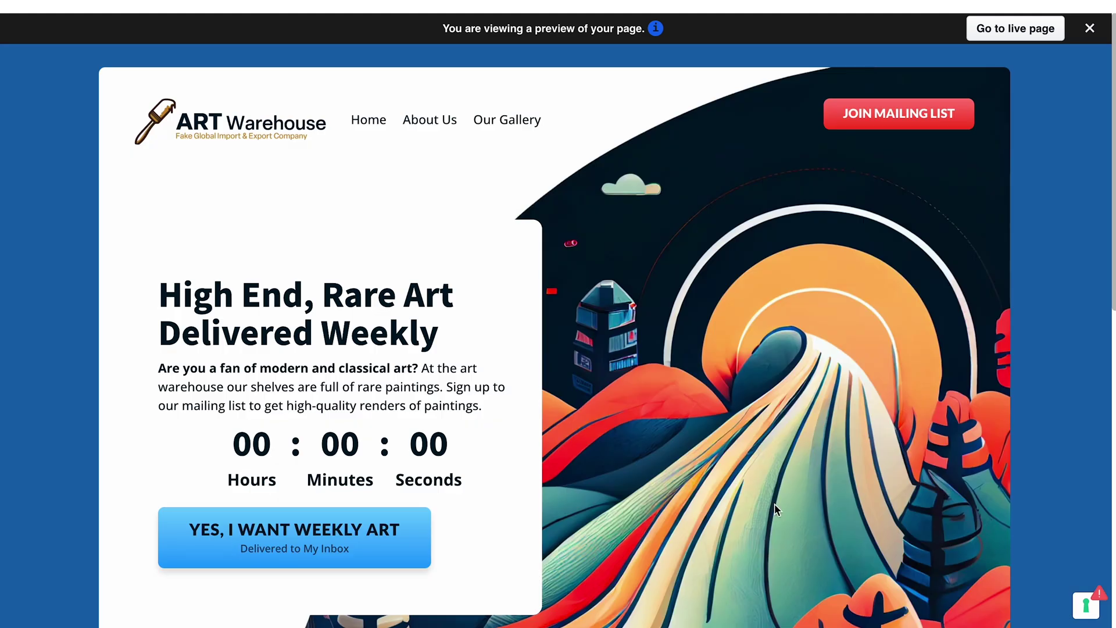
key("ctrl+w")
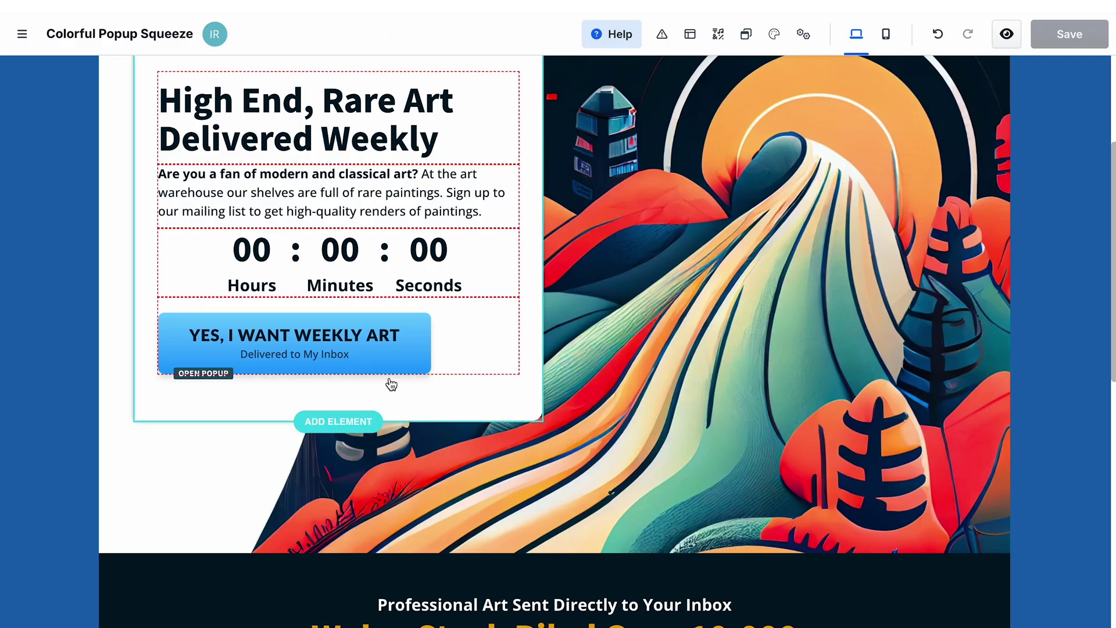
mouse_move(366, 351)
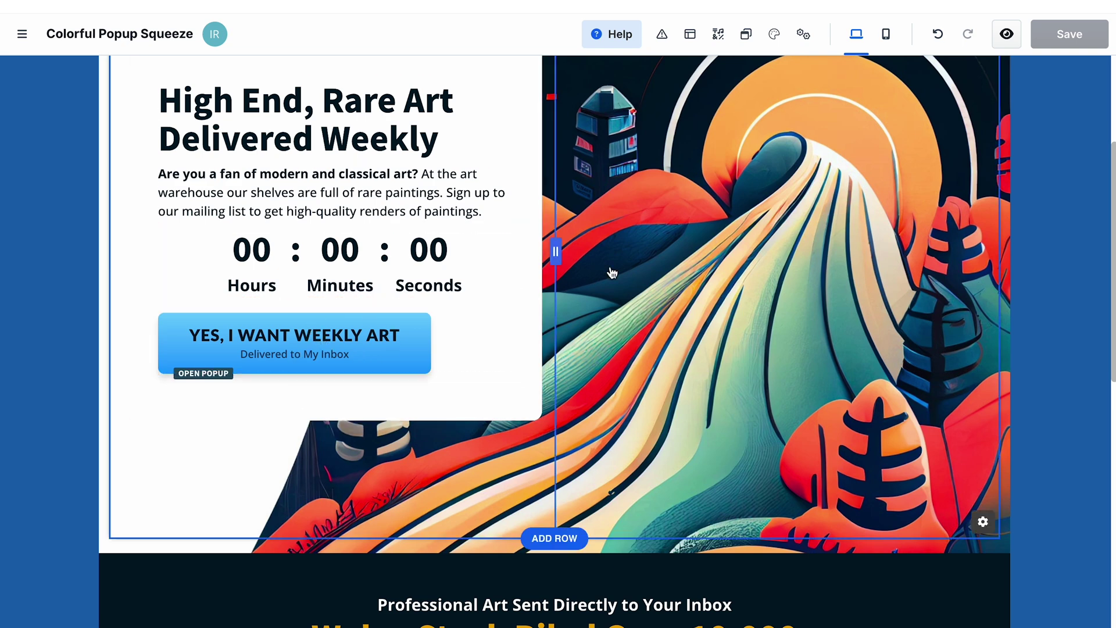
left_click(746, 33)
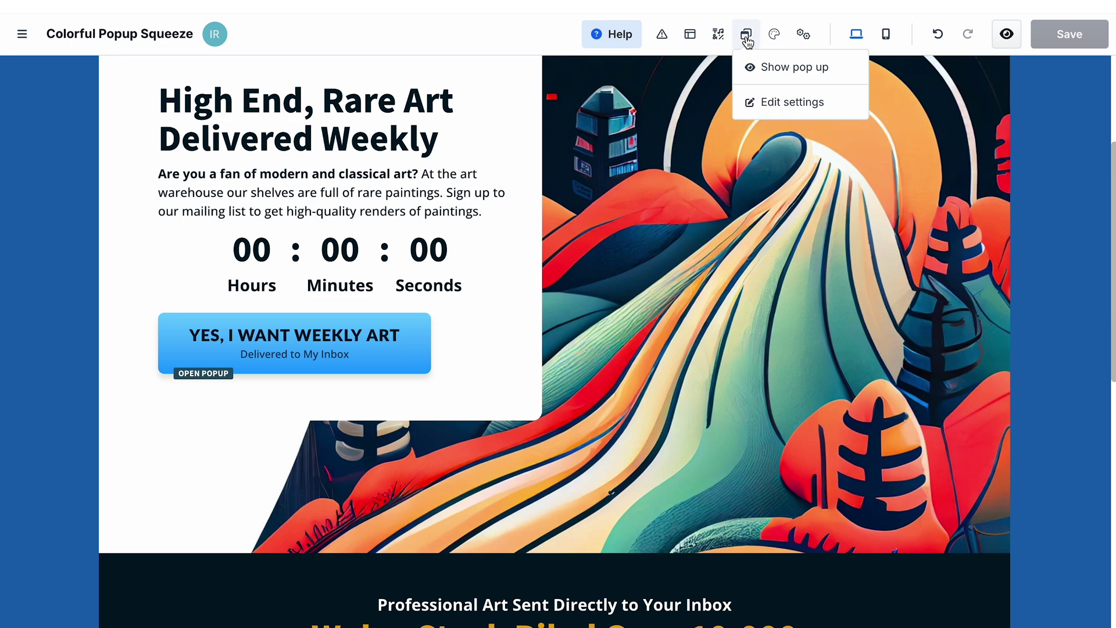
left_click(760, 103)
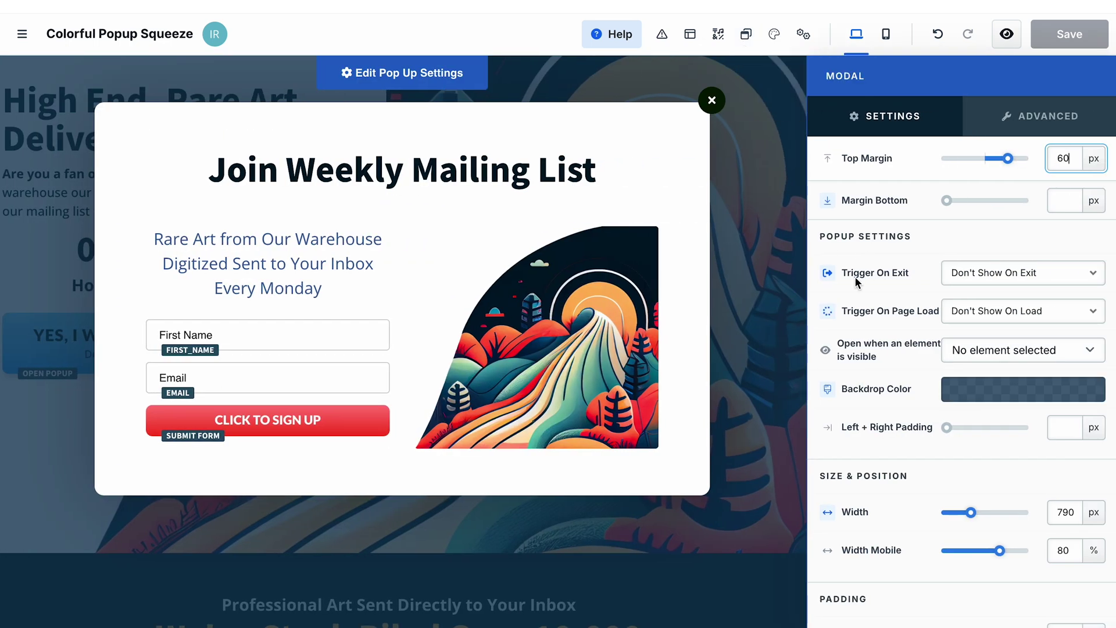
left_click(981, 264)
key("Escape")
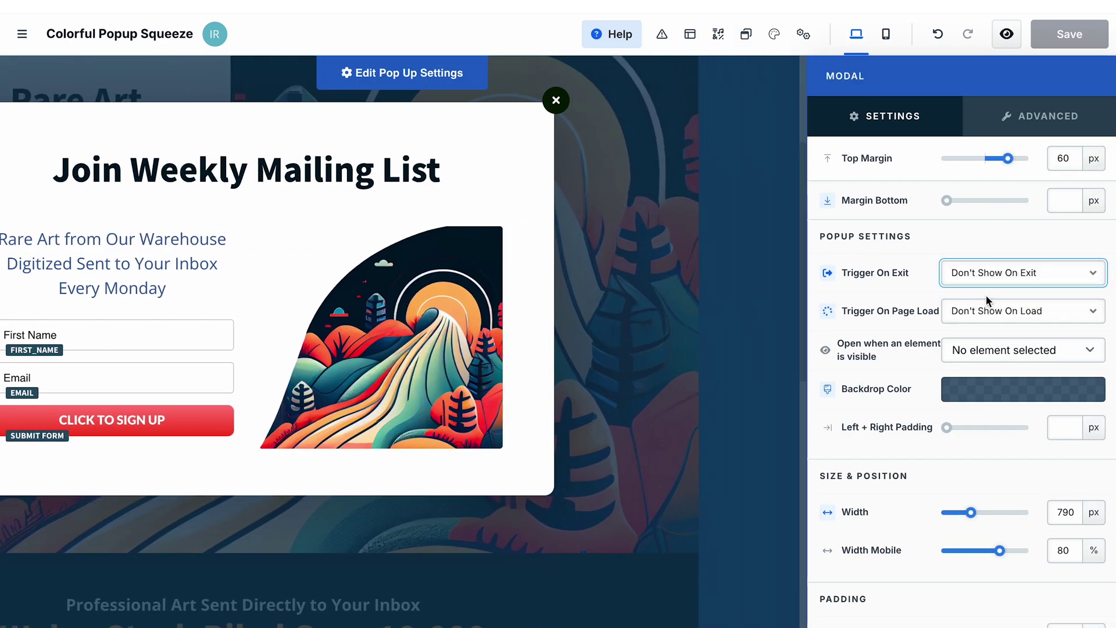
left_click(697, 315)
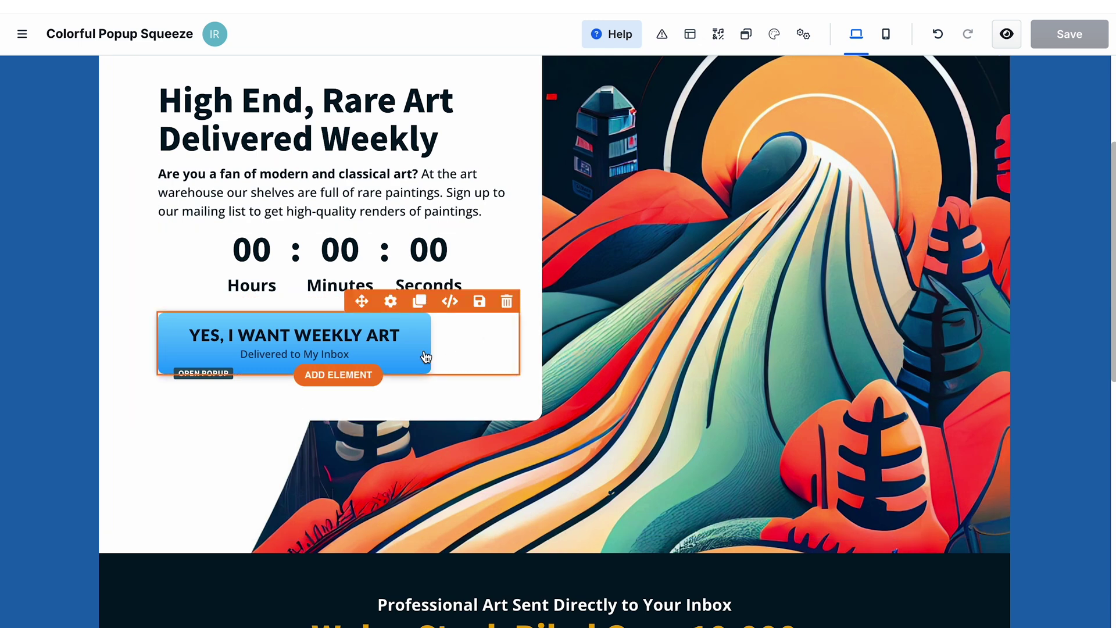
left_click(1006, 34)
Test the 'YES, I WANT WEEKLY ART' button: open the Join Weekly Mailing List popup and dismiss it twice
left_click(347, 551)
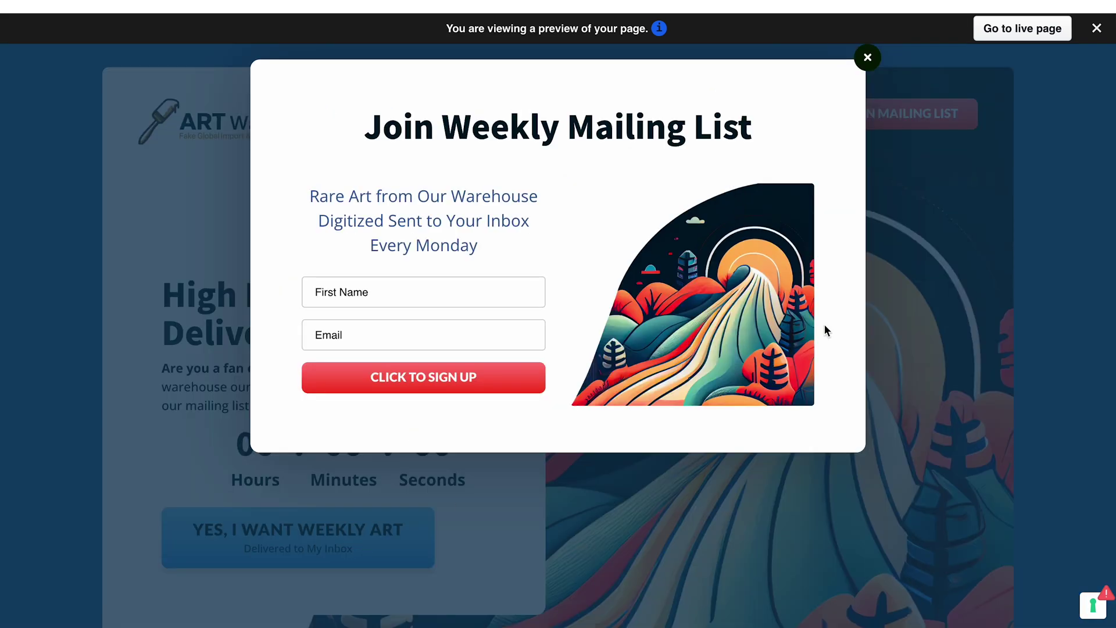
left_click(867, 57)
left_click(878, 338)
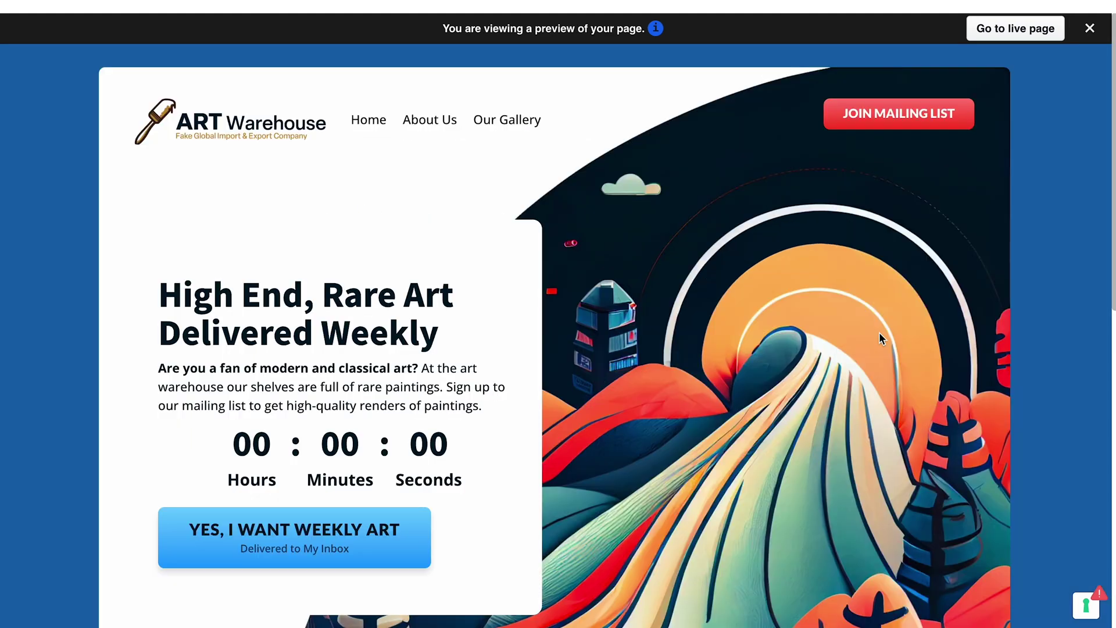